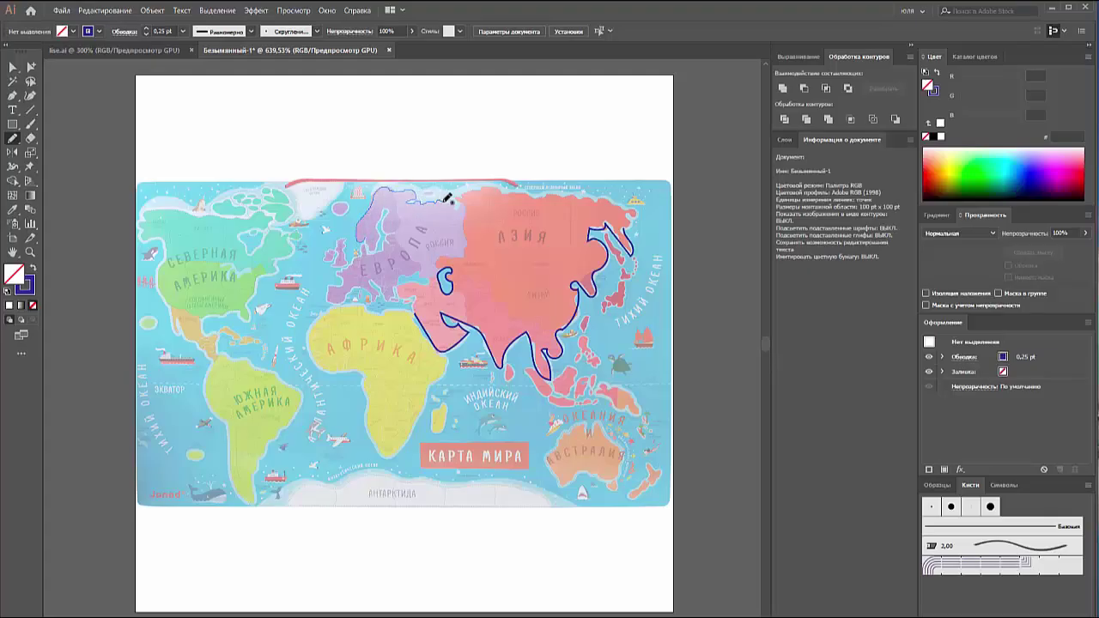
# Step: Trace Europe, Asia's northern coast, Kamchatka and the Black Sea coast with Pencil strokes
pyautogui.moveTo(459, 201); pyautogui.dragTo(599, 202)
pyautogui.hotkey('ctrl', 'z')
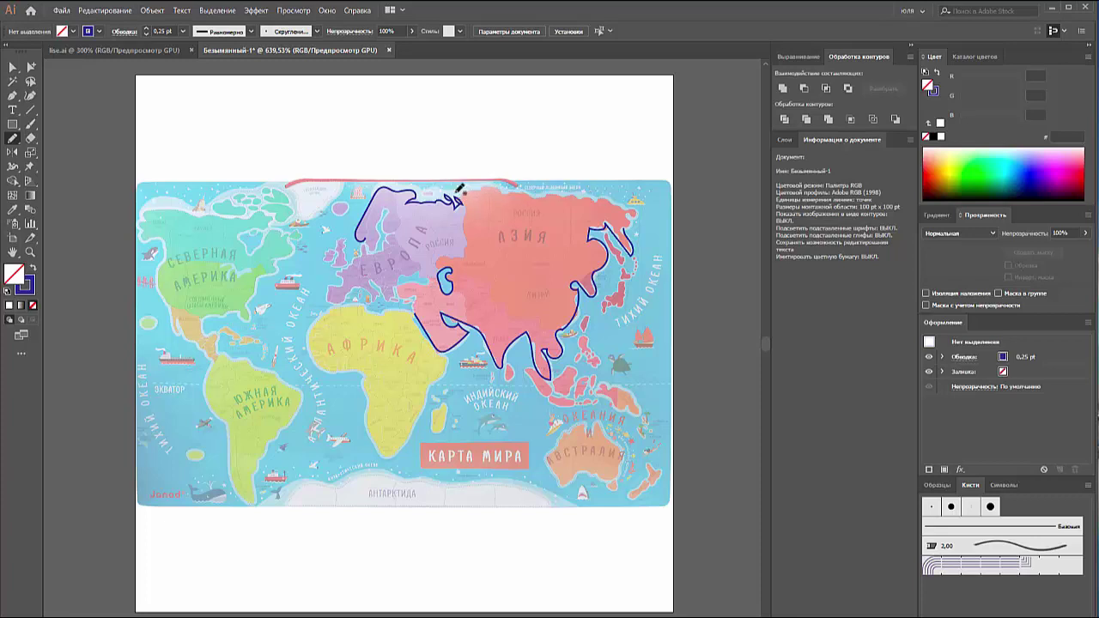
pyautogui.moveTo(502, 183); pyautogui.dragTo(550, 196)
pyautogui.press('Return')
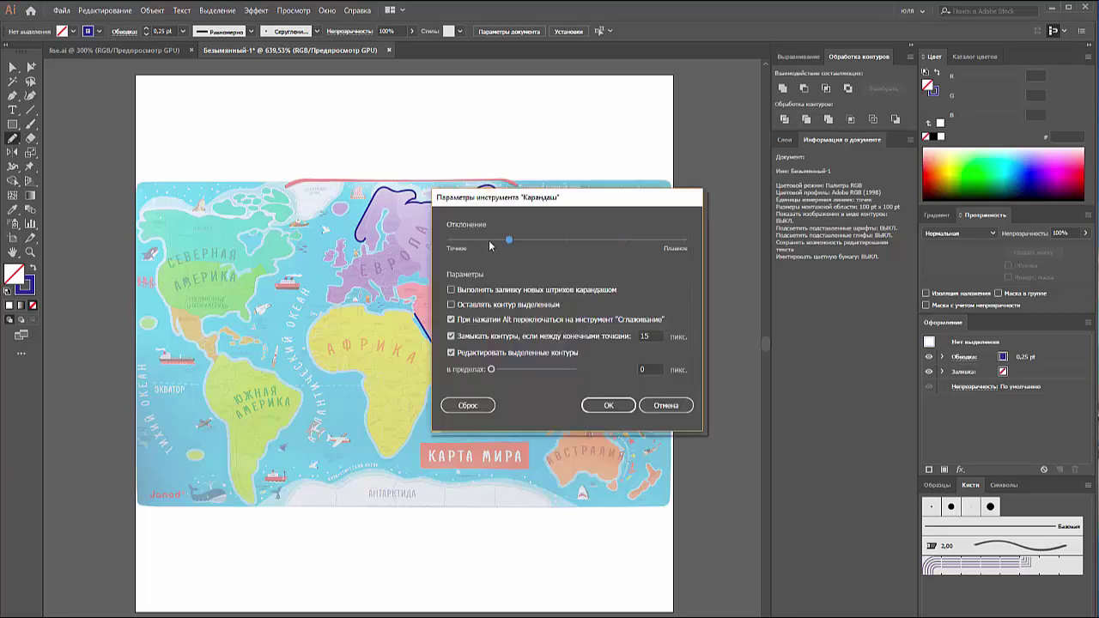
pyautogui.press('Escape')
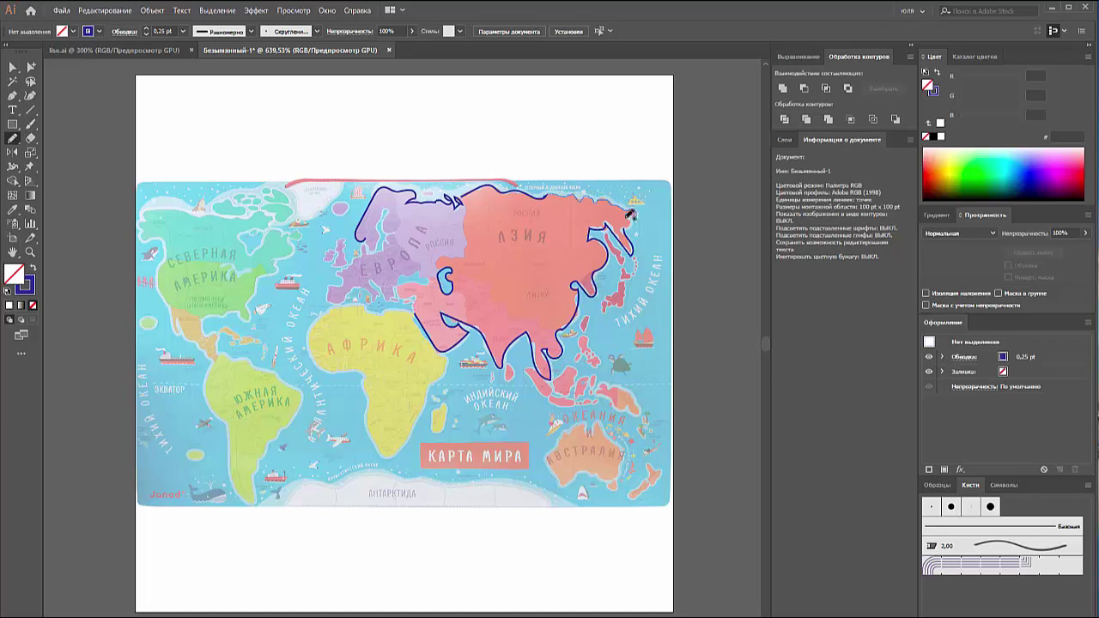
pyautogui.moveTo(631, 214); pyautogui.dragTo(626, 230)
pyautogui.moveTo(405, 281); pyautogui.dragTo(401, 297)
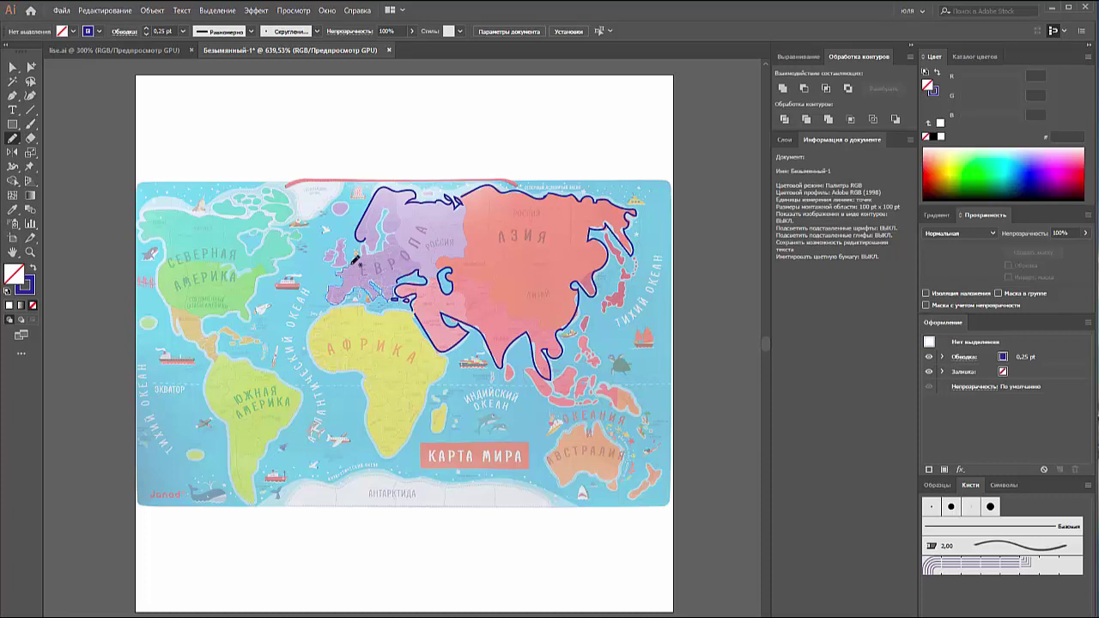
# Step: Outline western Europe, Scandinavia, the coast toward Japan, New Guinea and the Philippines
pyautogui.moveTo(389, 230); pyautogui.dragTo(371, 235)
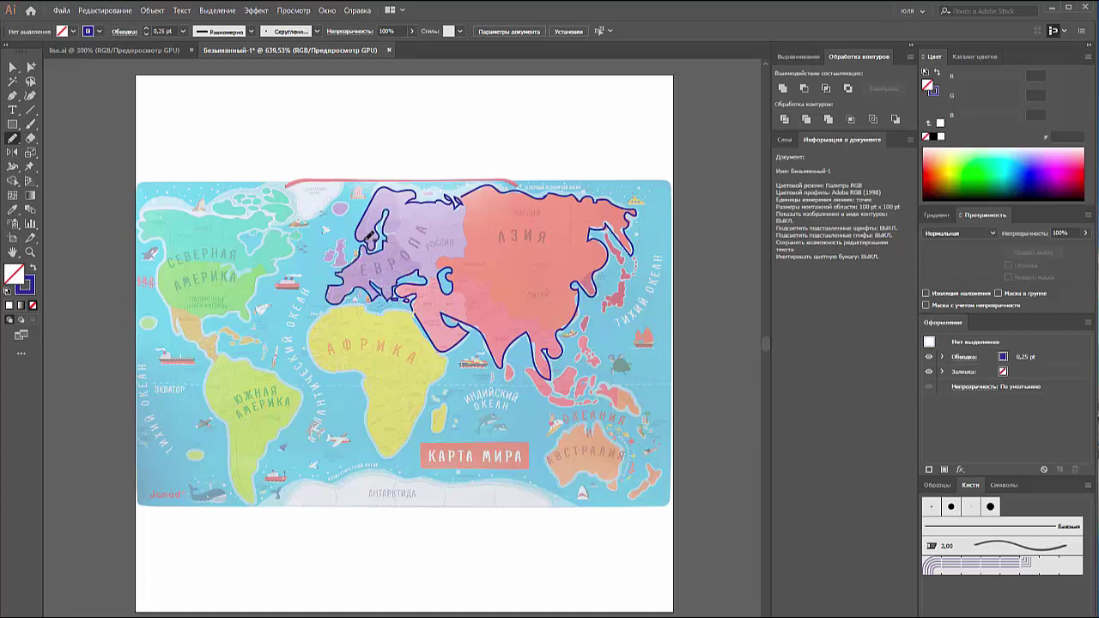
pyautogui.moveTo(624, 252)
pyautogui.mouseDown()
pyautogui.moveTo(638, 277)
pyautogui.moveTo(608, 296)
pyautogui.mouseUp()
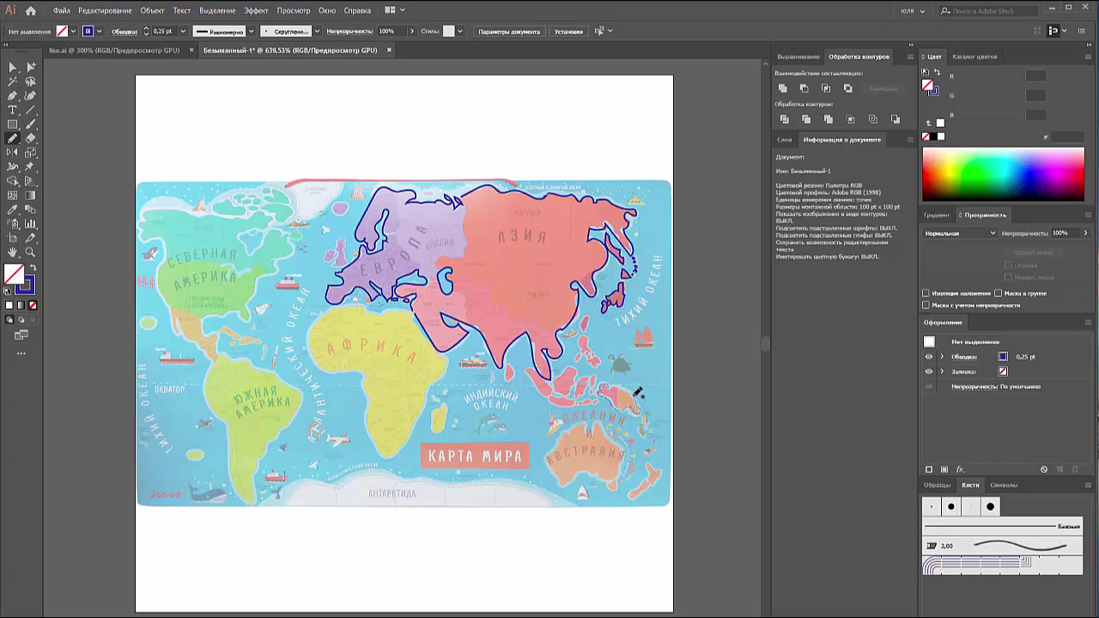
pyautogui.moveTo(612, 388); pyautogui.dragTo(500, 363)
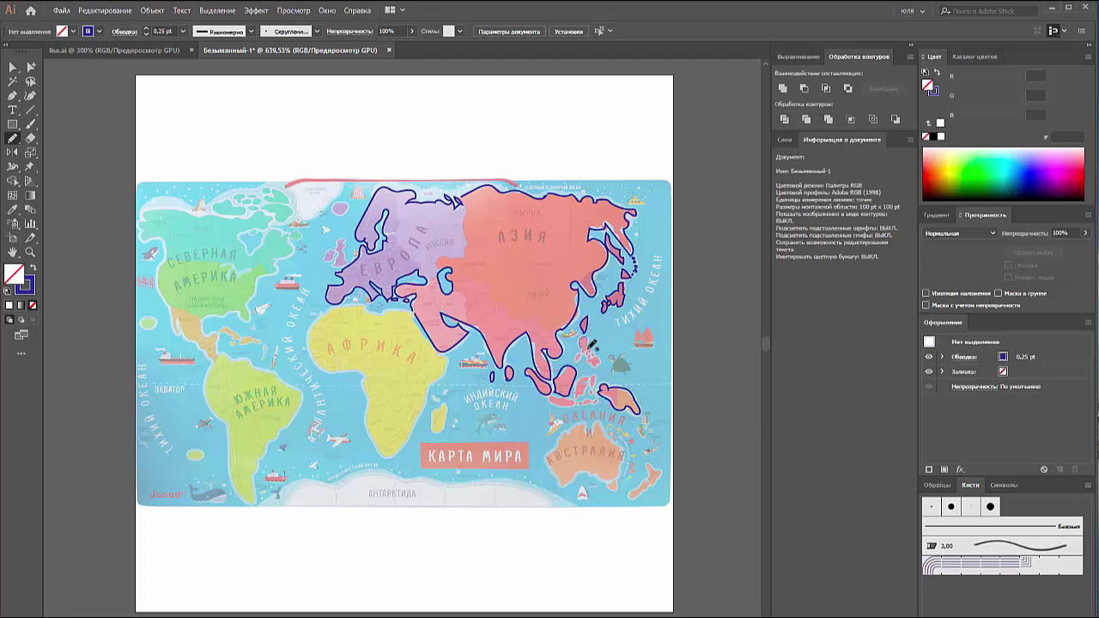
pyautogui.moveTo(590, 344); pyautogui.dragTo(585, 352)
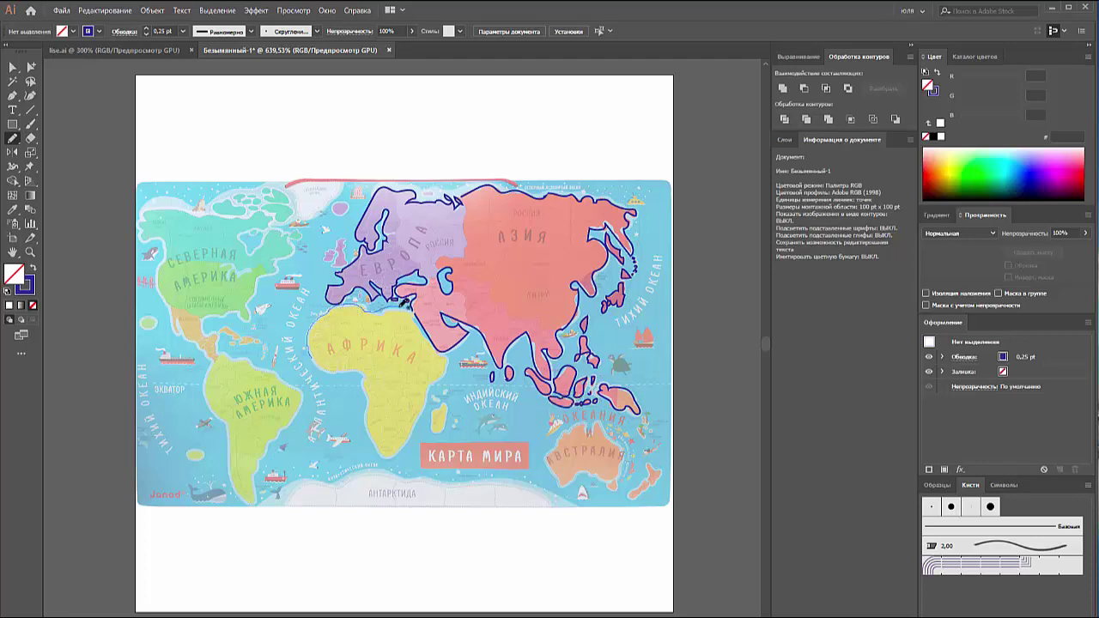
# Step: Outline Africa, Madagascar, South America's west coast and North America's northern coast
pyautogui.moveTo(438, 344); pyautogui.dragTo(322, 326)
pyautogui.moveTo(441, 432); pyautogui.dragTo(436, 393)
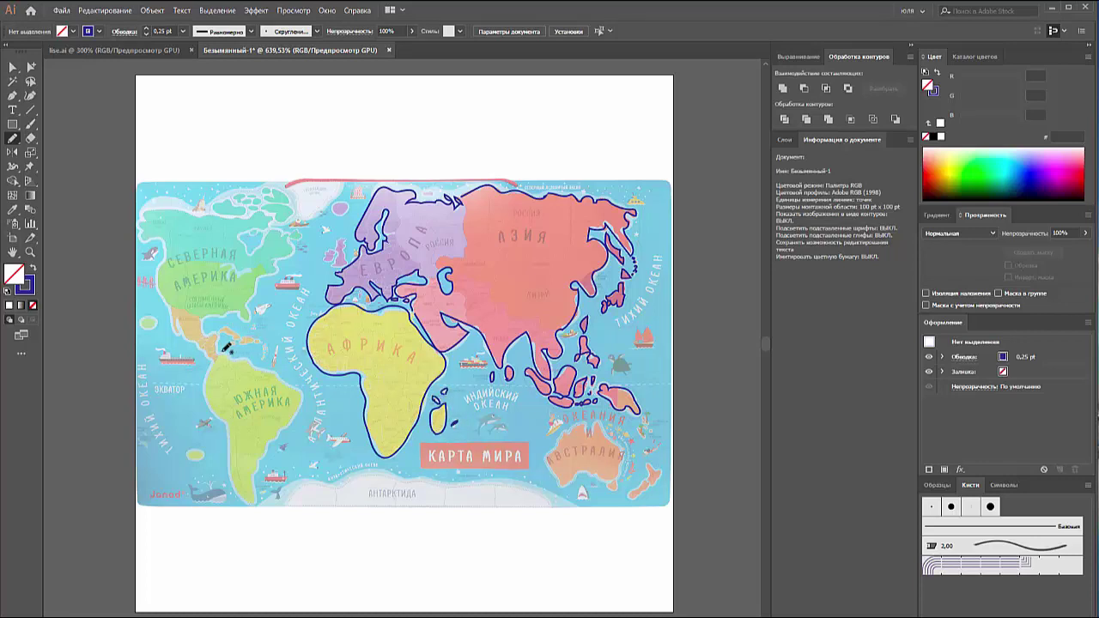
pyautogui.moveTo(262, 457)
pyautogui.mouseDown()
pyautogui.moveTo(246, 498)
pyautogui.moveTo(216, 412)
pyautogui.moveTo(215, 359)
pyautogui.mouseUp()
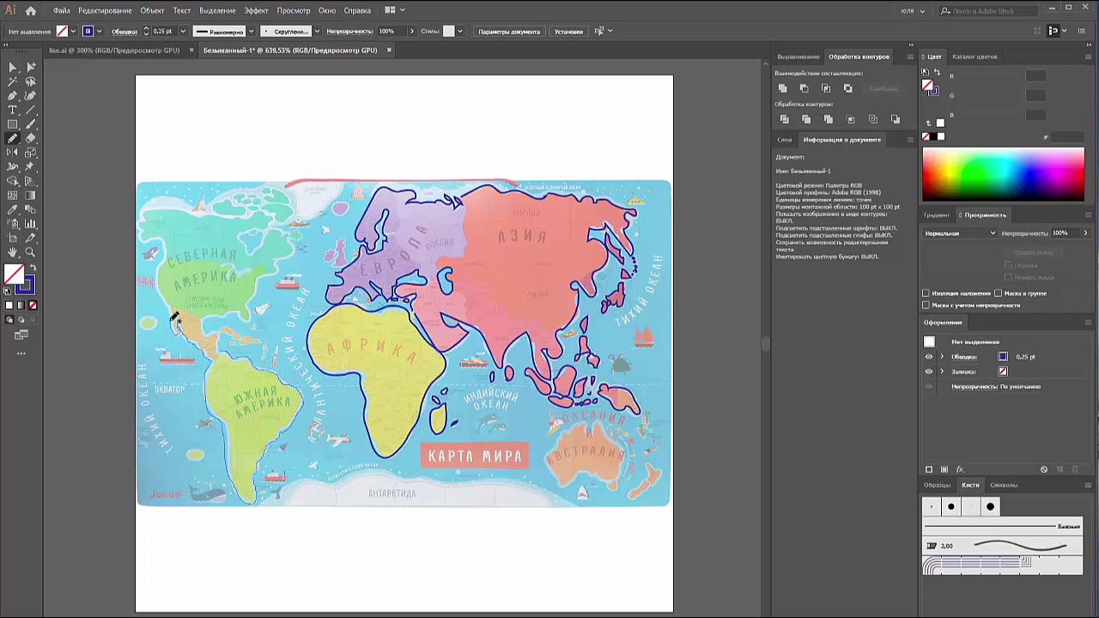
pyautogui.moveTo(199, 209)
pyautogui.mouseDown()
pyautogui.moveTo(269, 220)
pyautogui.moveTo(295, 251)
pyautogui.moveTo(254, 298)
pyautogui.mouseUp()
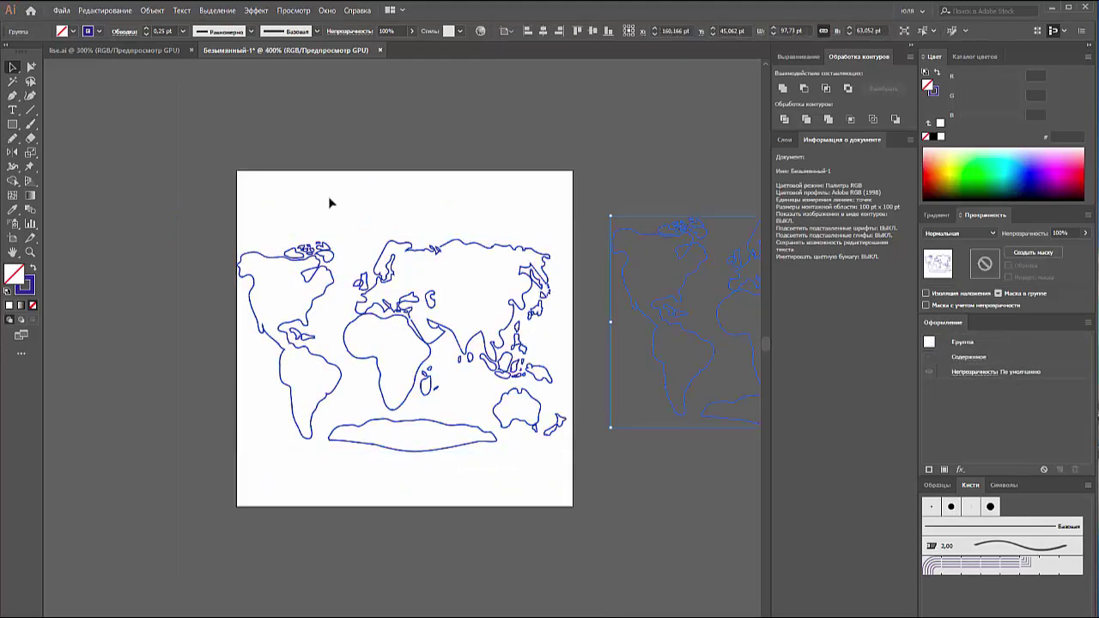
# Step: Ungroup the traced outlines, zoom in, and fill the Americas and Greenland solid blue
pyautogui.rightClick(506, 360)
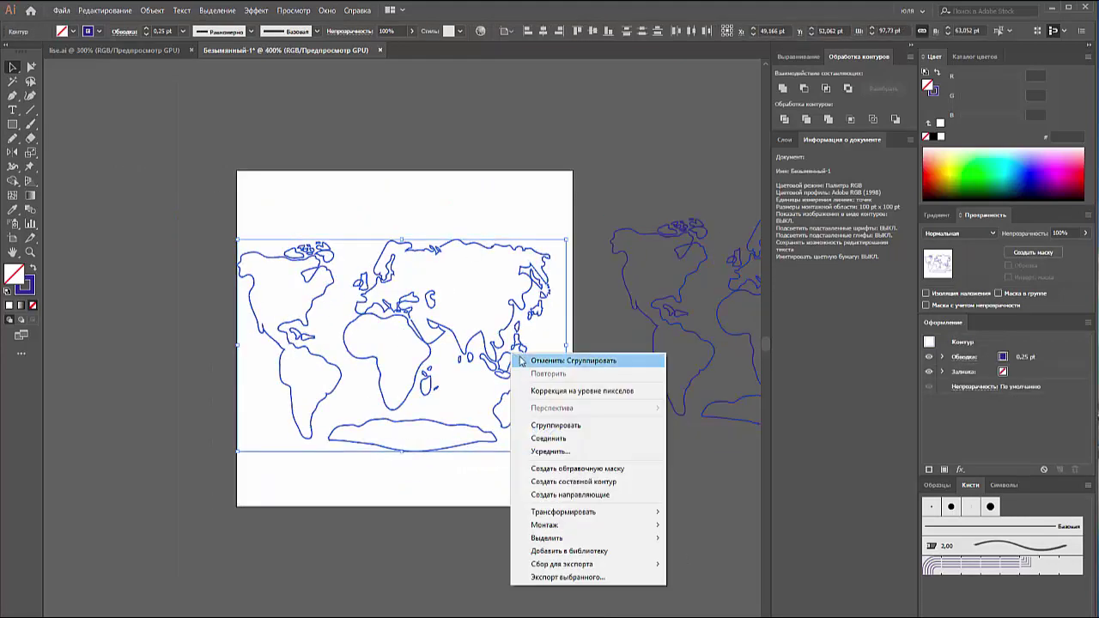
pyautogui.click(594, 441)
pyautogui.press('z')
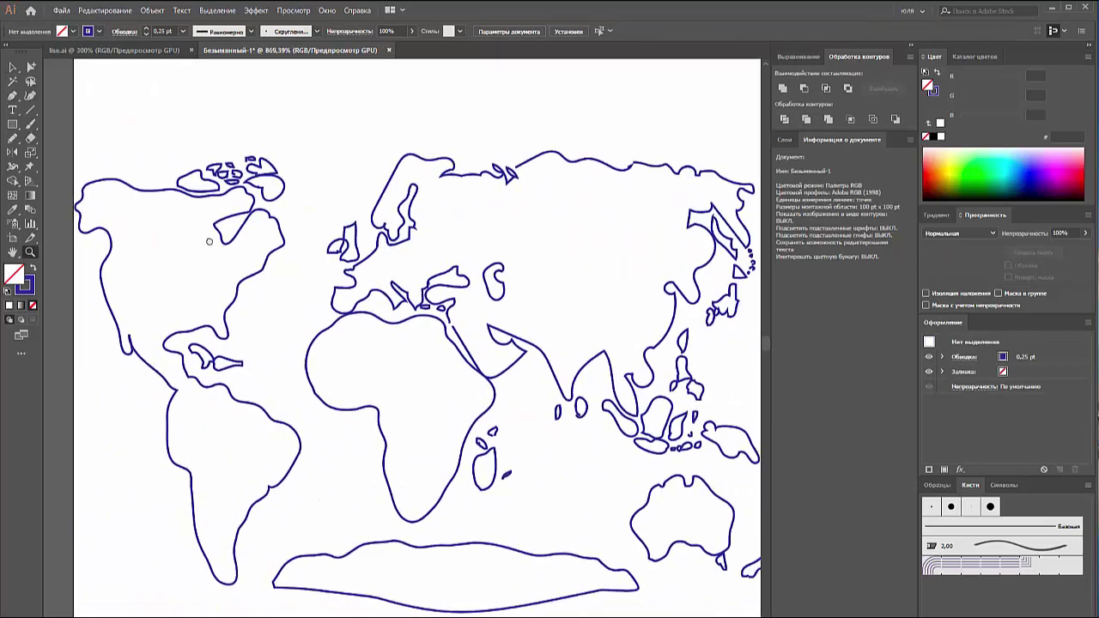
pyautogui.moveTo(386, 291); pyautogui.dragTo(190, 232)
pyautogui.click(194, 232)
pyautogui.click(32, 272)
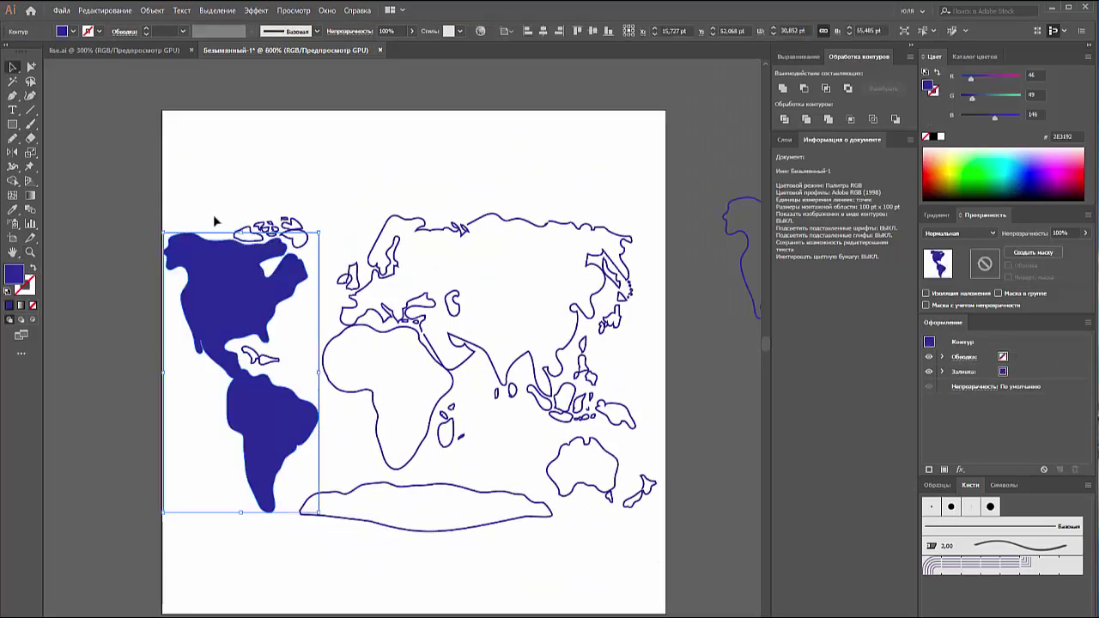
pyautogui.click(270, 232)
pyautogui.hotkey('shift', 'x')
# Step: Fill Africa, Antarctica, Australia and New Zealand solid blue
pyautogui.click(324, 370)
pyautogui.hotkey('shift', 'x')
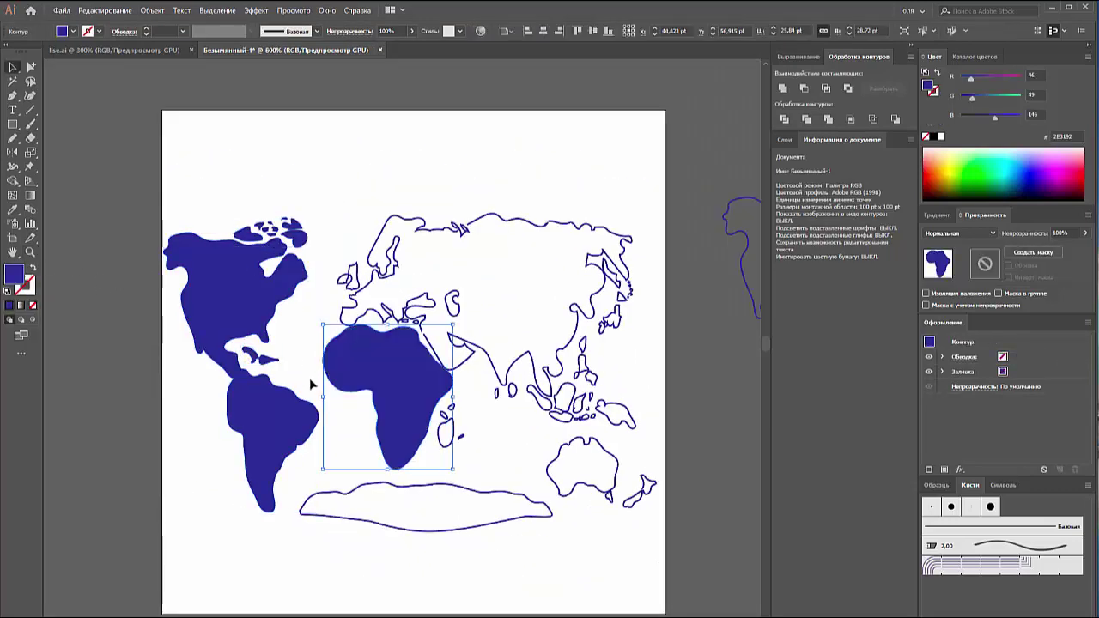
pyautogui.click(302, 506)
pyautogui.hotkey('shift', 'x')
pyautogui.click(548, 467)
pyautogui.click(36, 268)
pyautogui.click(636, 487)
pyautogui.hotkey('shift', 'x')
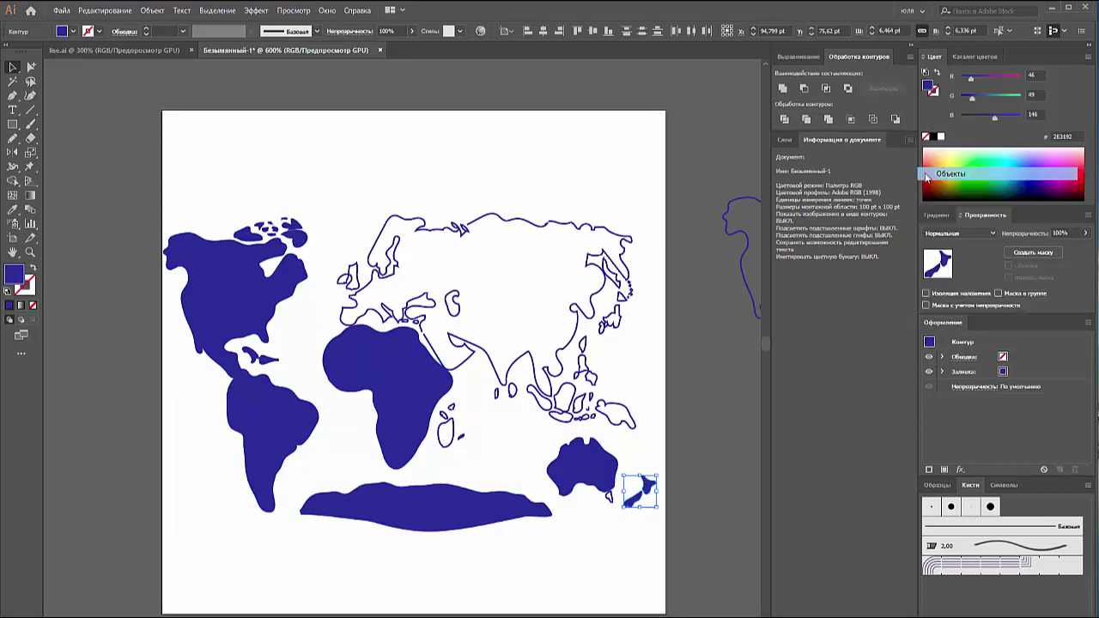
pyautogui.click(607, 502)
# Step: Join the Eurasia outline pieces into one path and fill it solid blue
pyautogui.rightClick(472, 221)
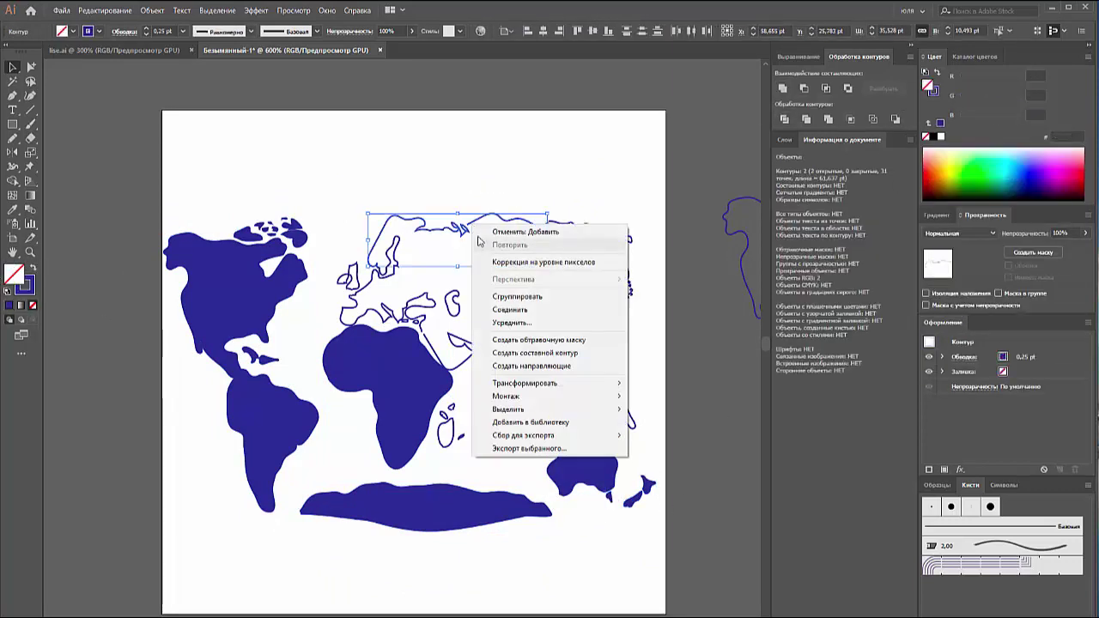
pyautogui.click(523, 300)
pyautogui.click(422, 321)
pyautogui.keyDown('shift'); pyautogui.click(388, 293); pyautogui.keyUp('shift')
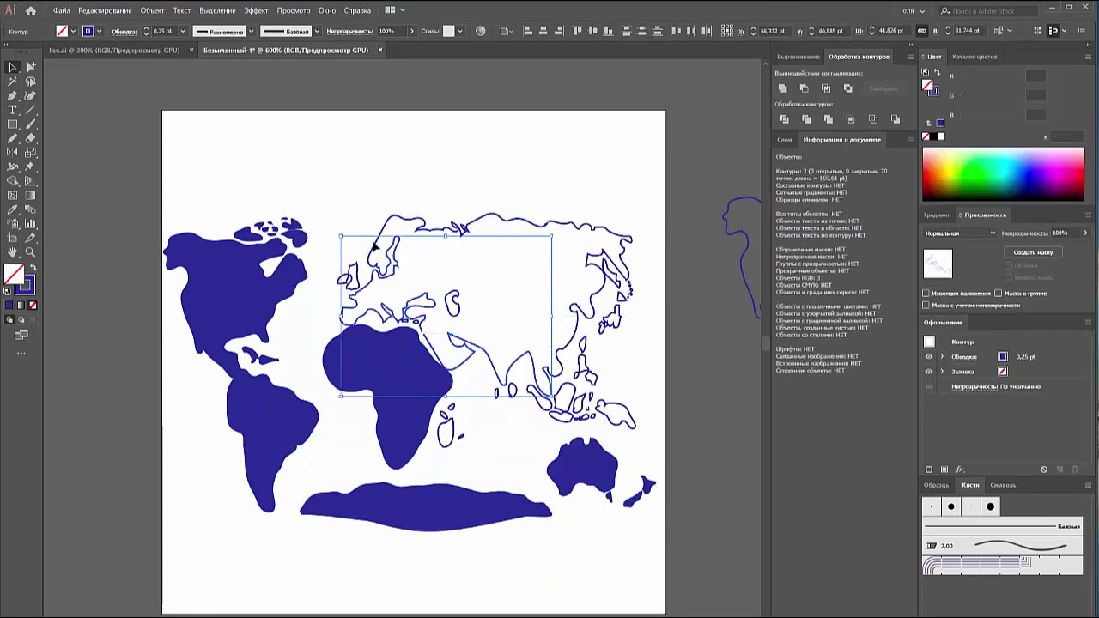
pyautogui.keyDown('shift'); pyautogui.click(506, 219); pyautogui.keyUp('shift')
pyautogui.keyDown('shift'); pyautogui.click(569, 225); pyautogui.keyUp('shift')
pyautogui.rightClick(495, 347)
pyautogui.click(522, 432)
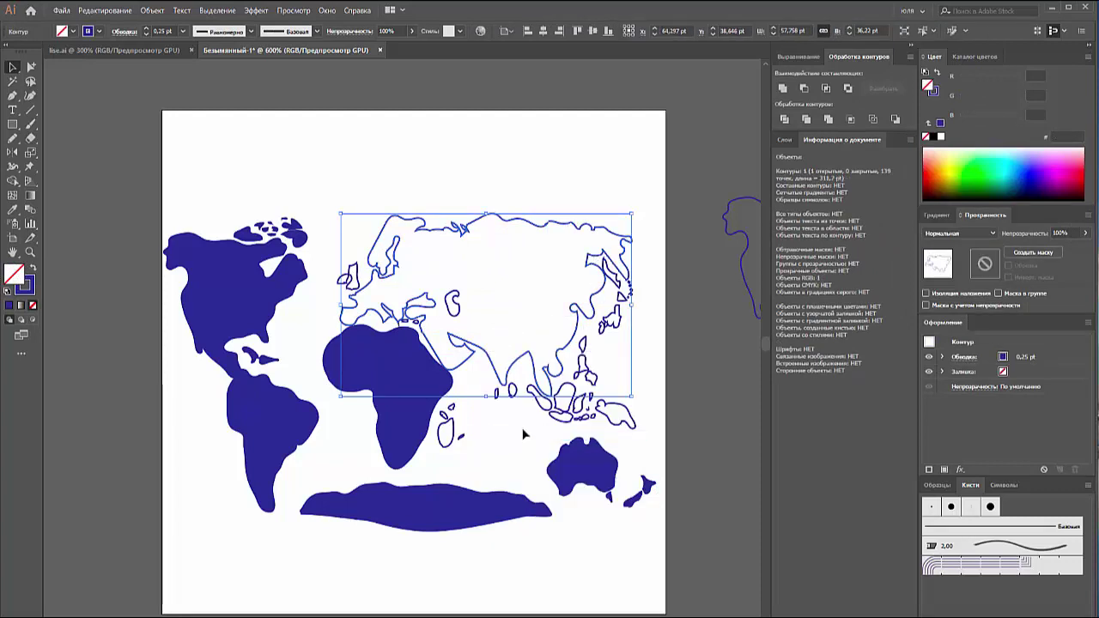
pyautogui.click(34, 269)
pyautogui.click(607, 178)
# Step: Fill the British Isles, Madagascar, Japan, the Philippines and Indonesia solid blue
pyautogui.click(783, 88)
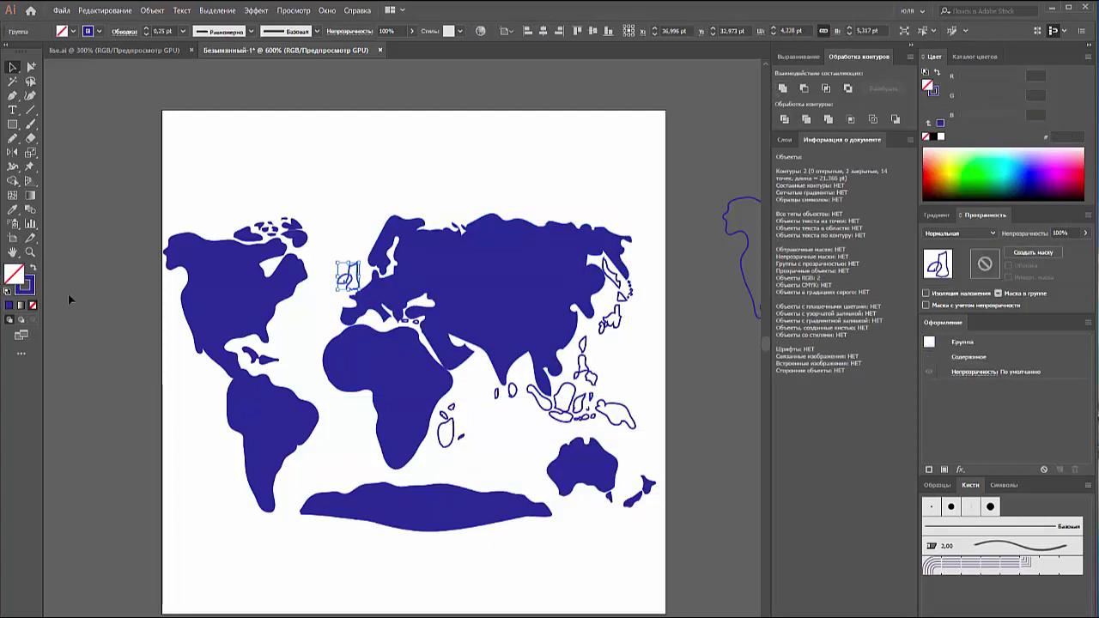
pyautogui.click(443, 425)
pyautogui.keyDown('shift'); pyautogui.click(461, 442); pyautogui.keyUp('shift')
pyautogui.click(783, 89)
pyautogui.click(618, 292)
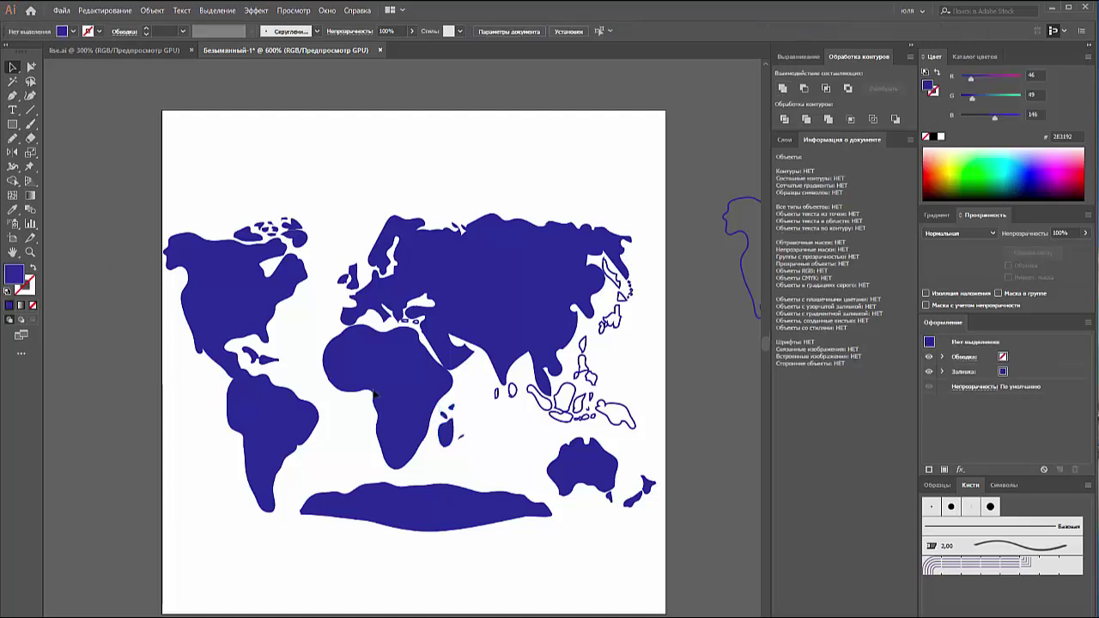
pyautogui.click(783, 88)
pyautogui.click(585, 361)
pyautogui.click(783, 89)
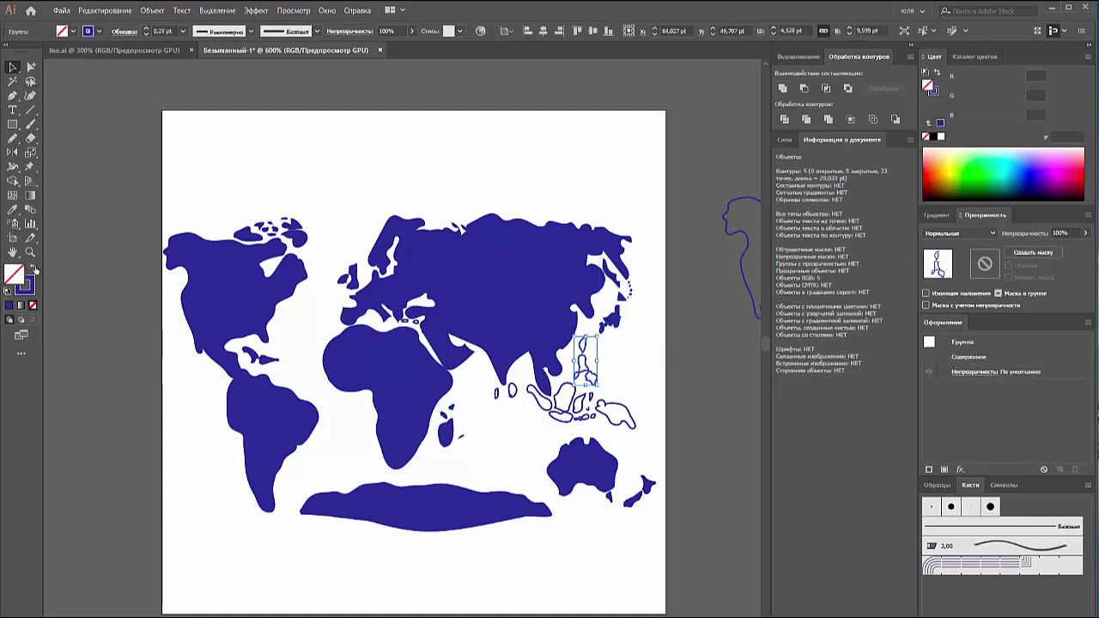
pyautogui.click(567, 404)
pyautogui.moveTo(475, 375); pyautogui.dragTo(443, 365)
pyautogui.click(567, 403)
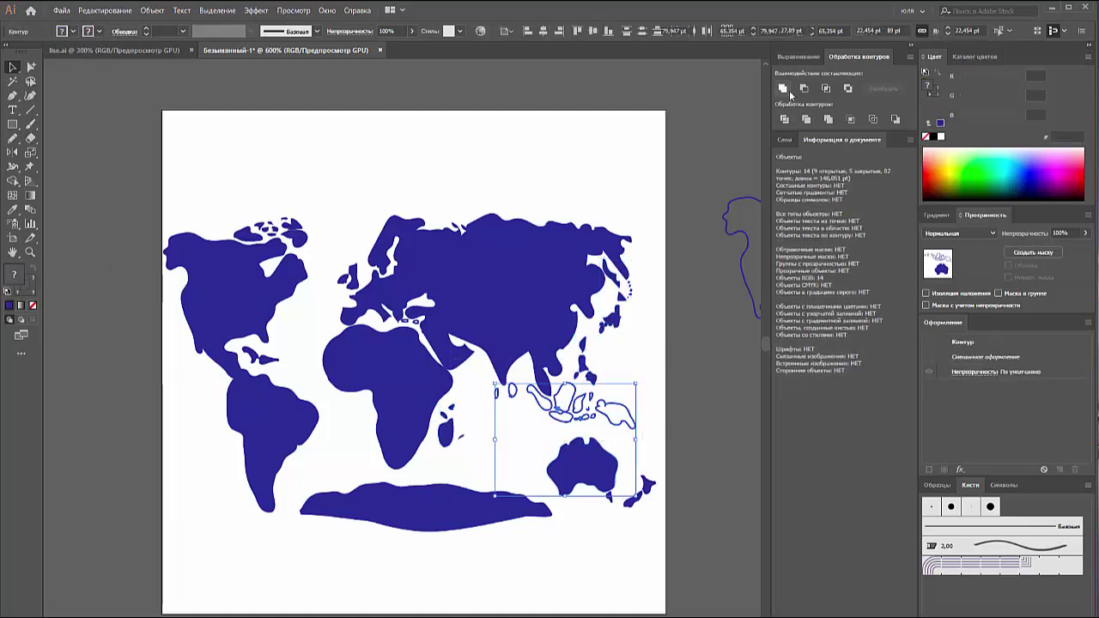
pyautogui.click(782, 88)
# Step: Merge North and South America into one shape with Pathfinder Unite
pyautogui.moveTo(154, 206); pyautogui.dragTo(667, 570)
pyautogui.click(312, 280)
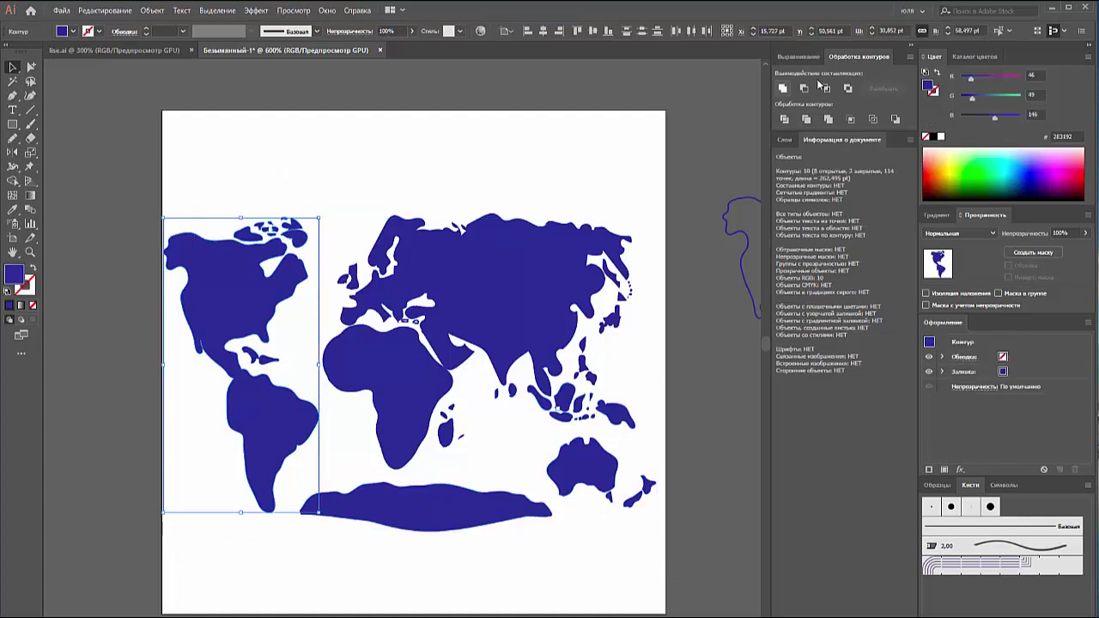
pyautogui.click(783, 88)
pyautogui.click(662, 437)
pyautogui.click(425, 506)
# Step: Combine the small sea shapes, cut the Caspian Sea out of Eurasia as a compound path, and select all
pyautogui.moveTo(362, 196); pyautogui.dragTo(560, 395)
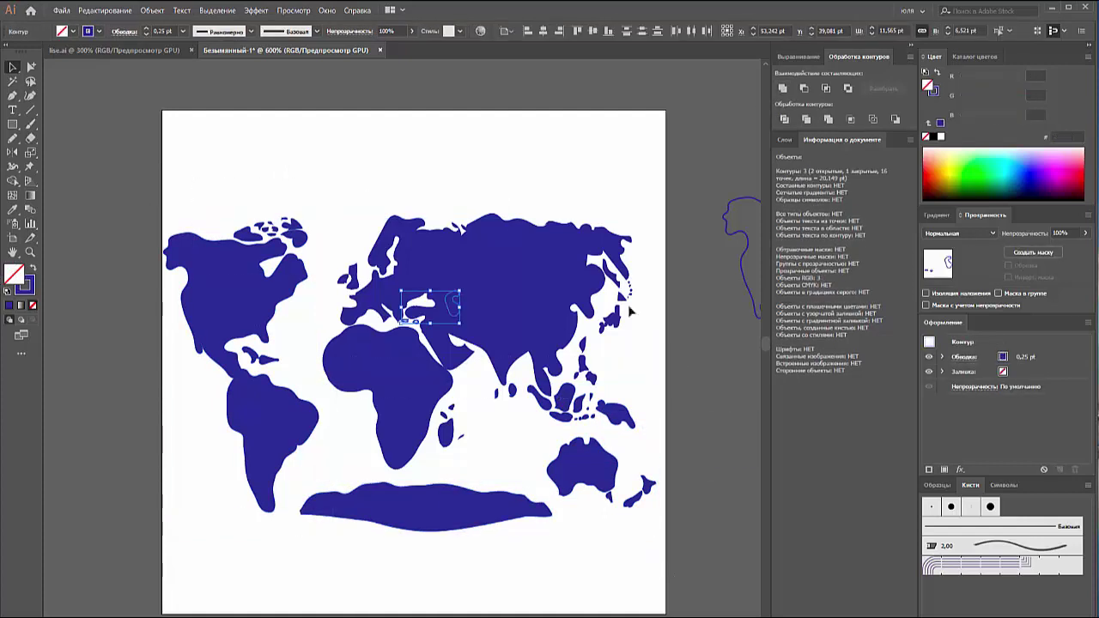
pyautogui.click(783, 88)
pyautogui.click(460, 305)
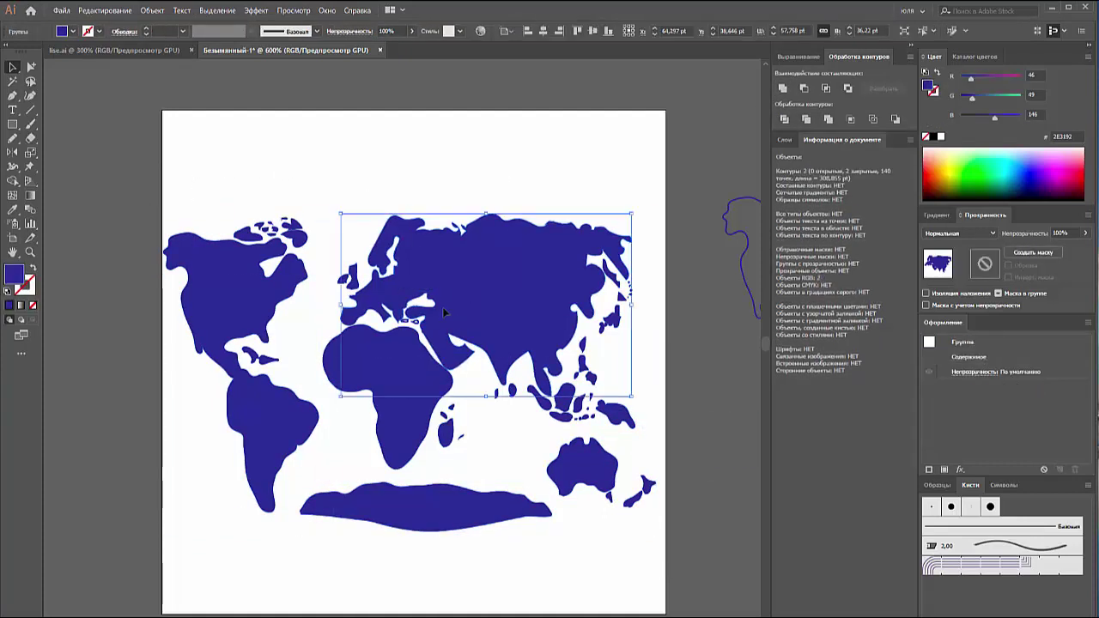
pyautogui.click(478, 300)
pyautogui.hotkey('ctrl', '8')
pyautogui.hotkey('ctrl', 'shift', 'a')
pyautogui.click(386, 369)
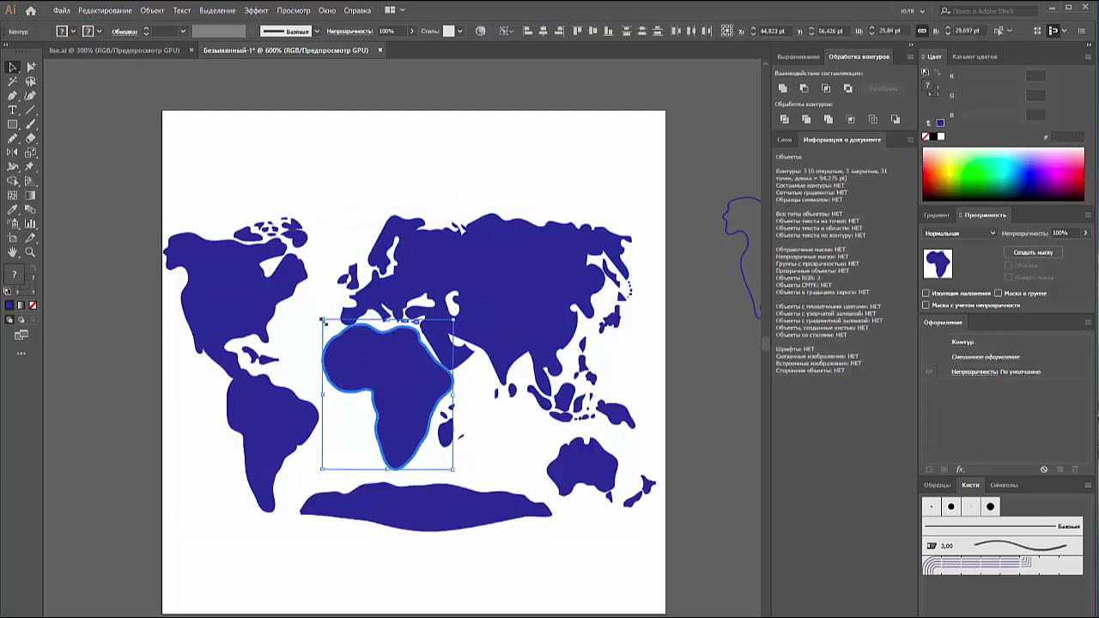
pyautogui.hotkey('ctrl', 'shift', 'a')
pyautogui.hotkey('ctrl', 'a')
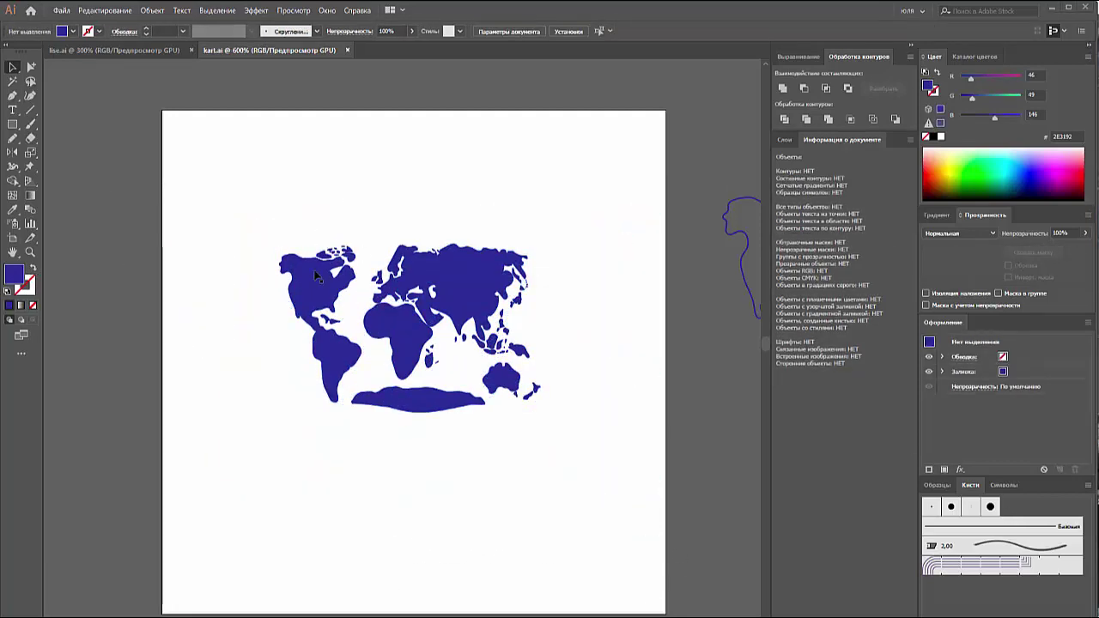
# Step: Scale the whole world map group down proportionally
pyautogui.moveTo(267, 234); pyautogui.dragTo(572, 424)
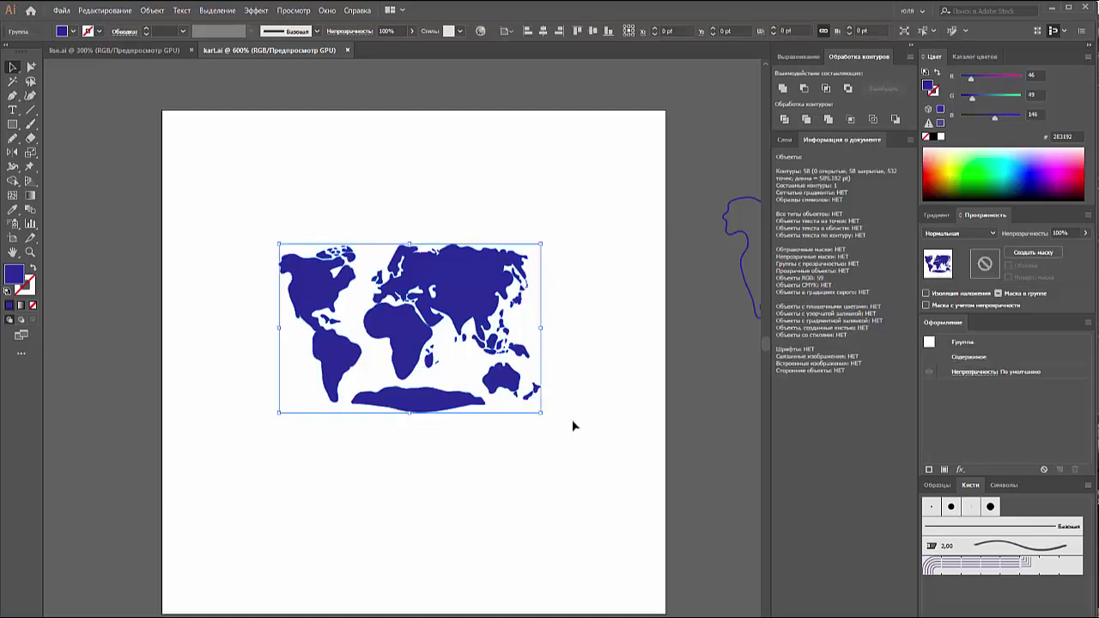
pyautogui.moveTo(411, 417); pyautogui.dragTo(410, 393)
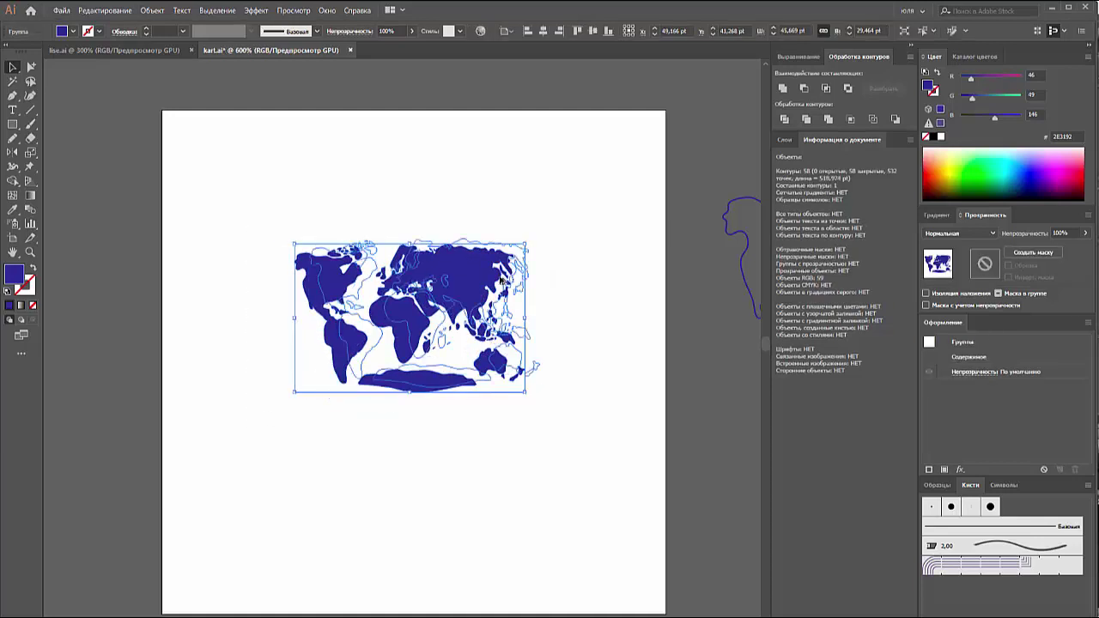
pyautogui.click(652, 176)
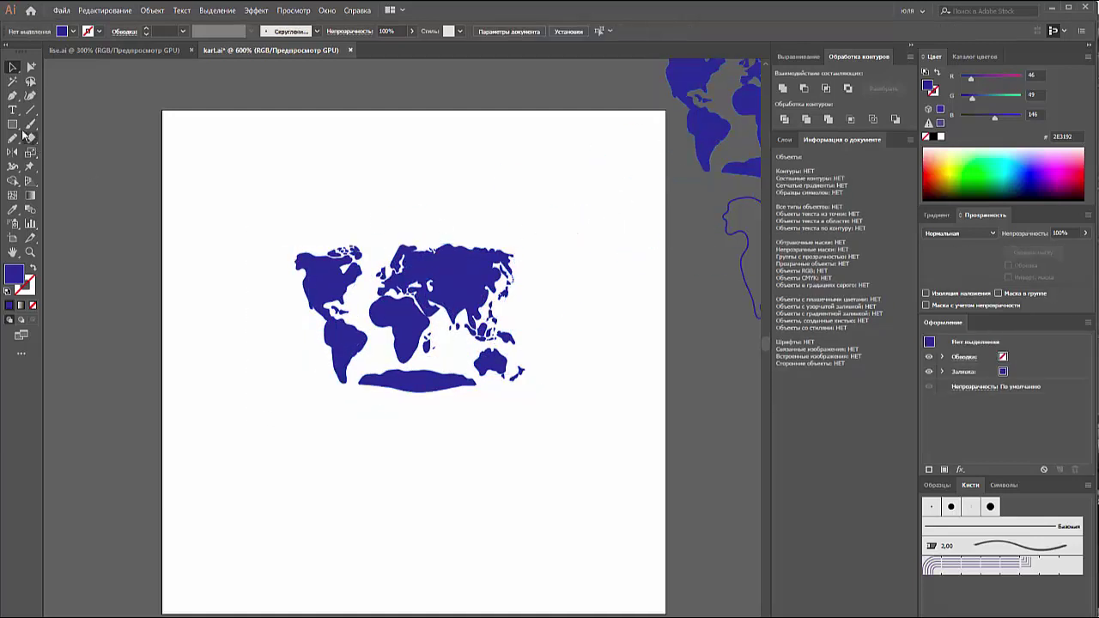
# Step: Draw a circle with the Ellipse tool below the left part of the map
pyautogui.moveTo(13, 124); pyautogui.dragTo(85, 153)
pyautogui.scroll(-2, 215, 357)
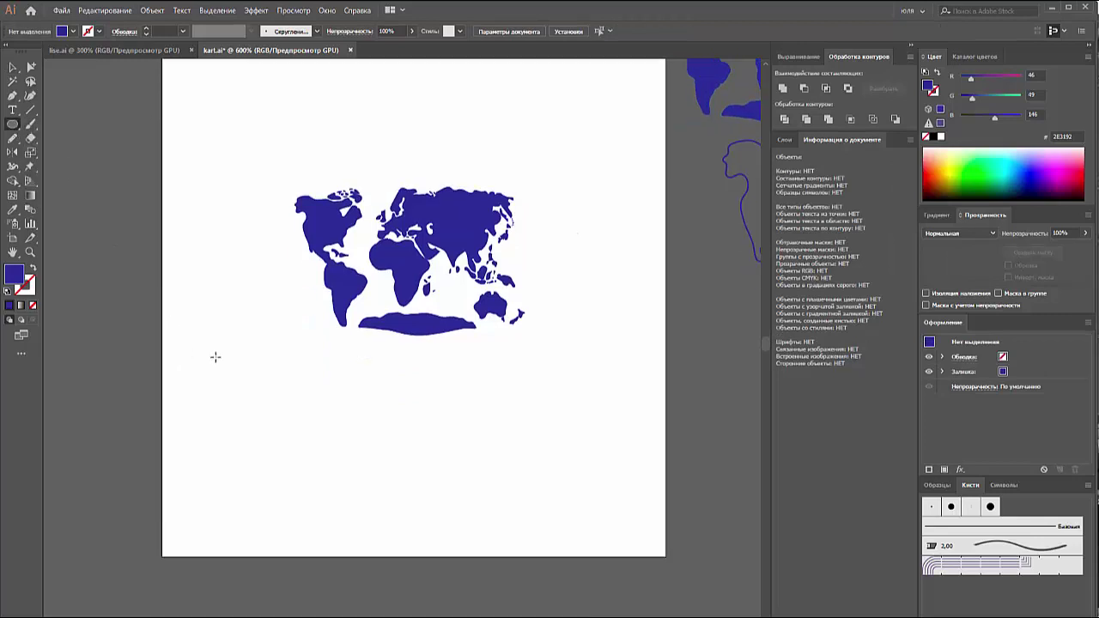
pyautogui.moveTo(216, 356); pyautogui.dragTo(391, 526)
pyautogui.click(13, 67)
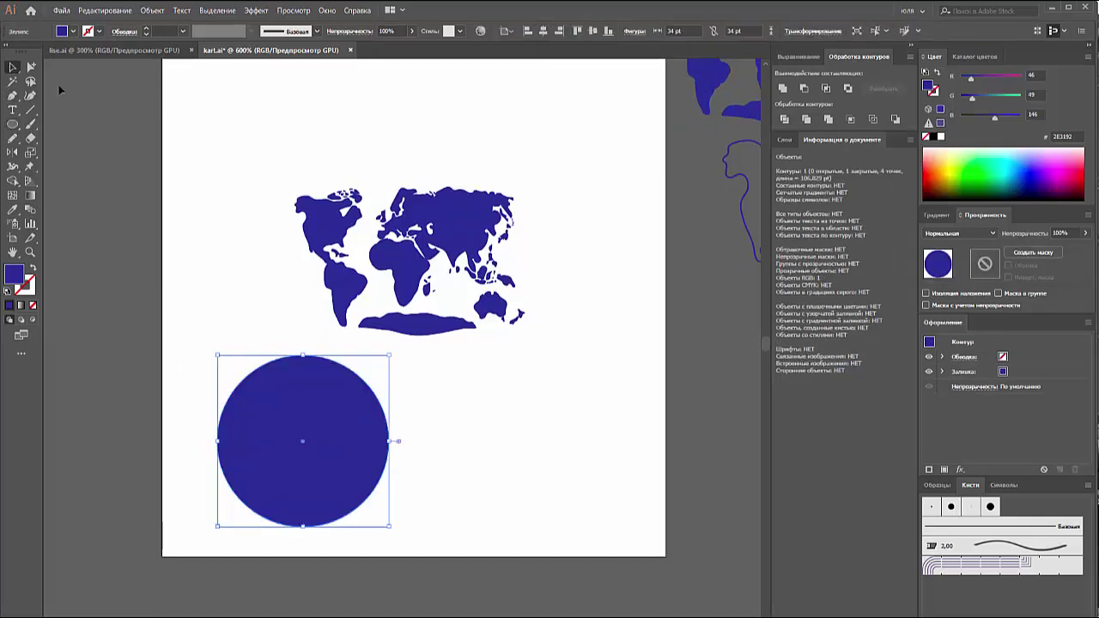
pyautogui.click(60, 90)
pyautogui.click(418, 217)
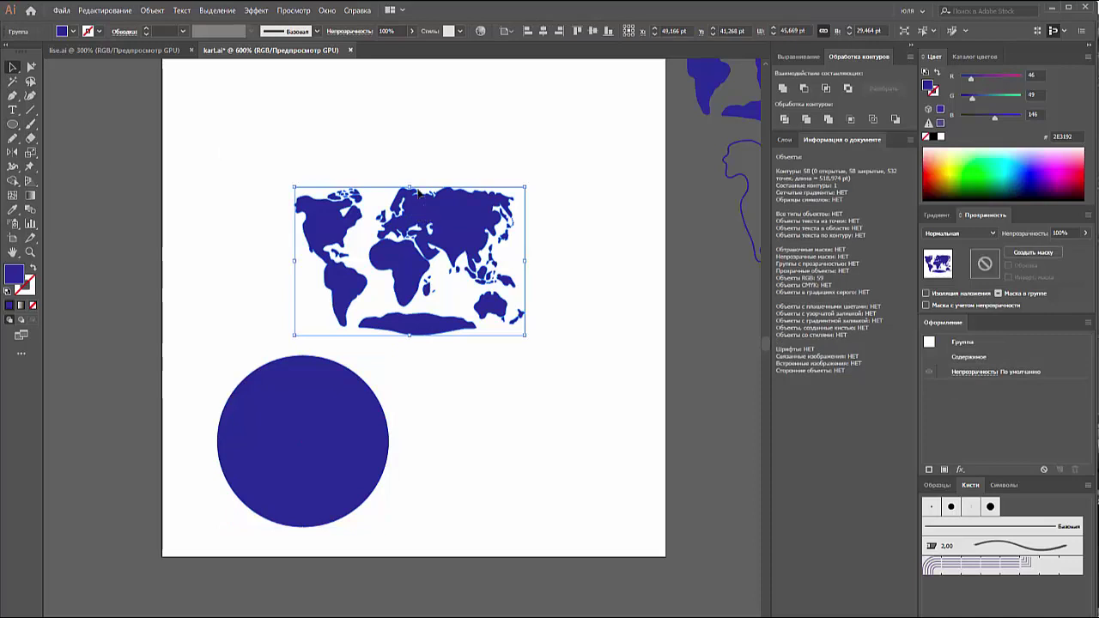
# Step: Apply Simplify to the world map with curve precision raised to about 96%
pyautogui.click(146, 12)
pyautogui.moveTo(169, 280)
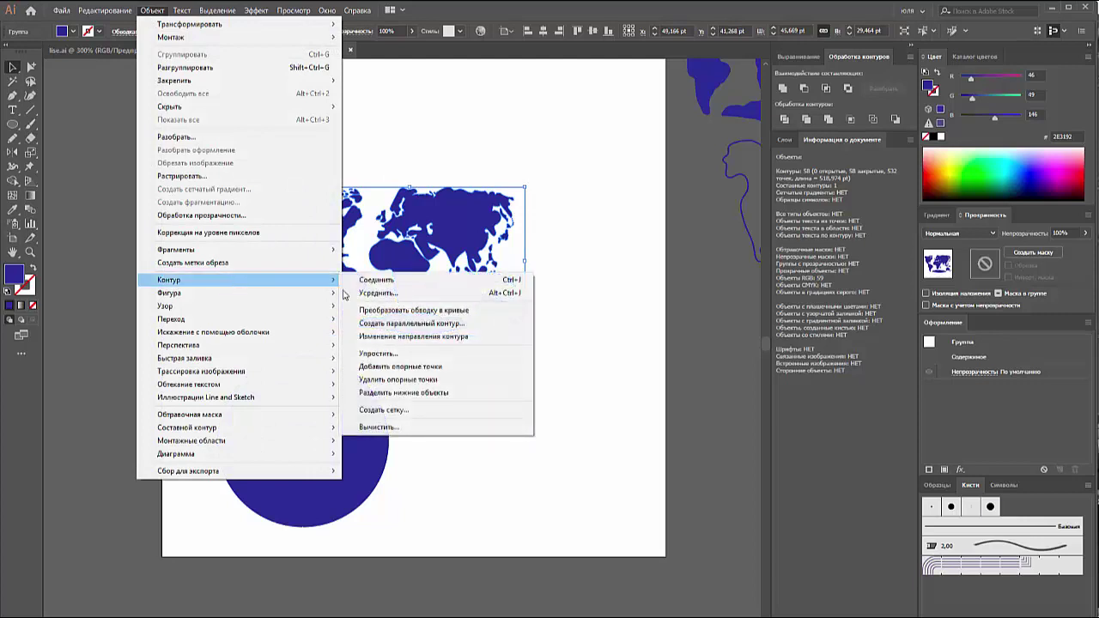
pyautogui.click(378, 353)
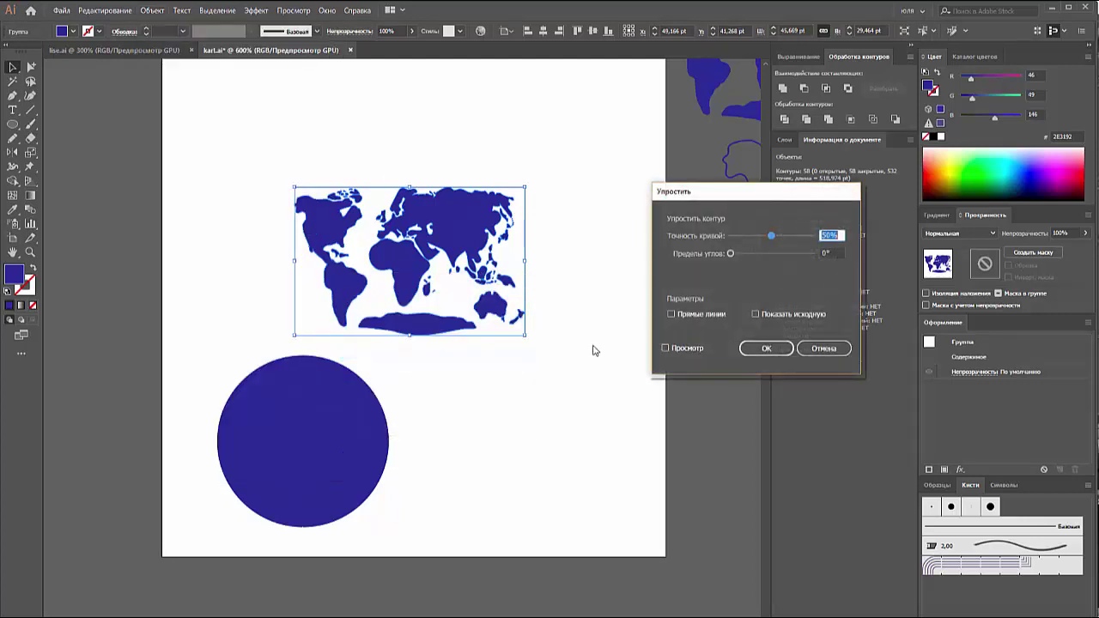
pyautogui.click(683, 349)
pyautogui.moveTo(775, 239); pyautogui.dragTo(812, 241)
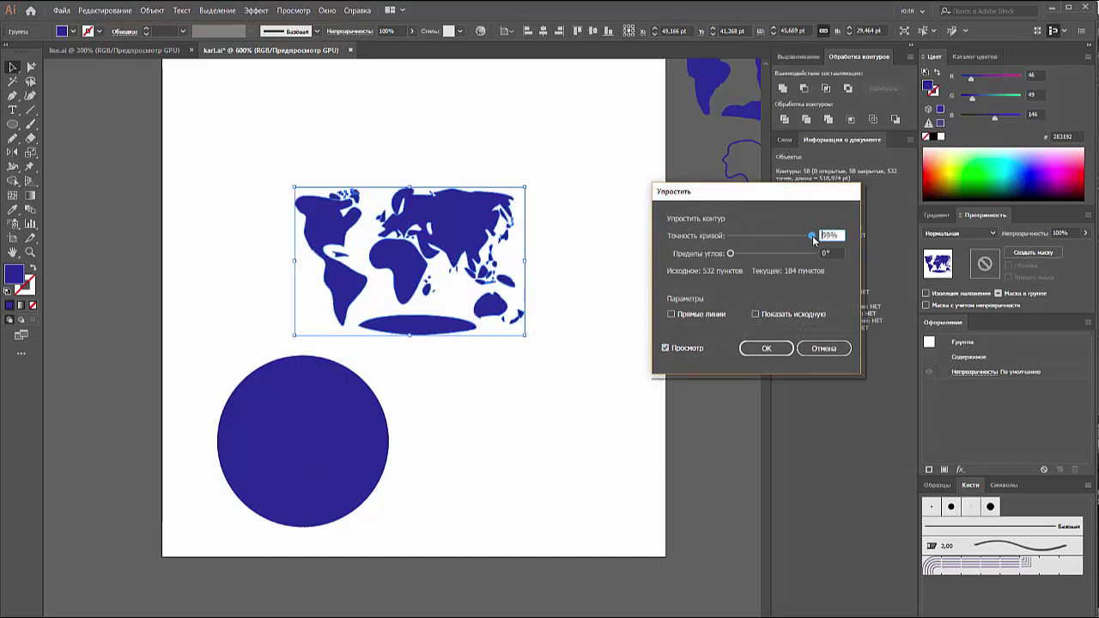
pyautogui.click(776, 355)
# Step: Give the circle a light green fill
pyautogui.click(530, 343)
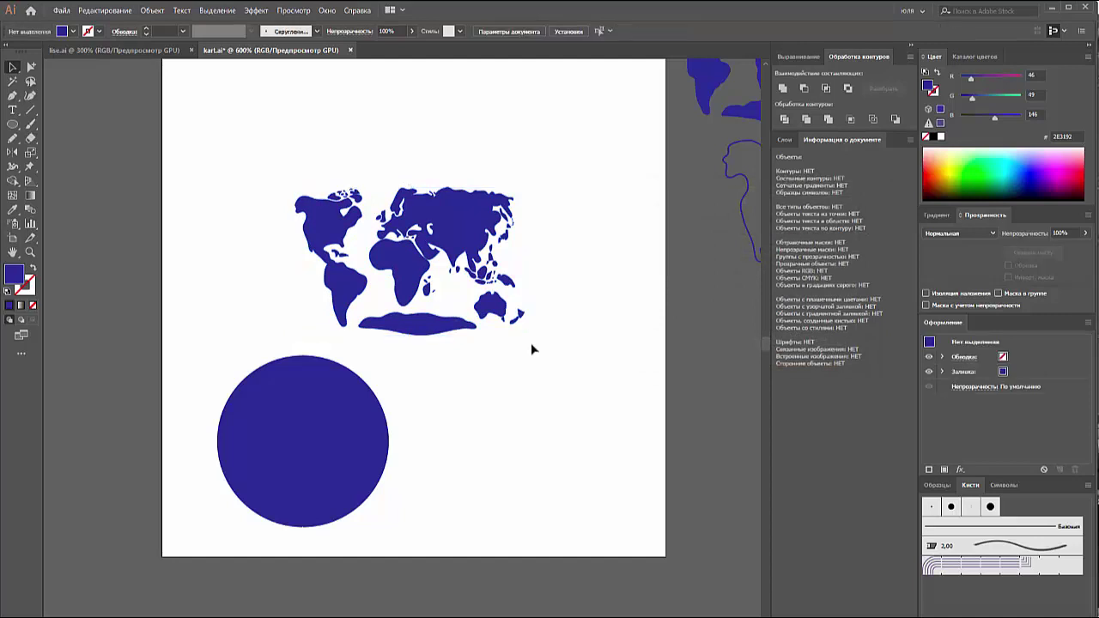
pyautogui.click(346, 428)
pyautogui.click(984, 153)
pyautogui.click(533, 349)
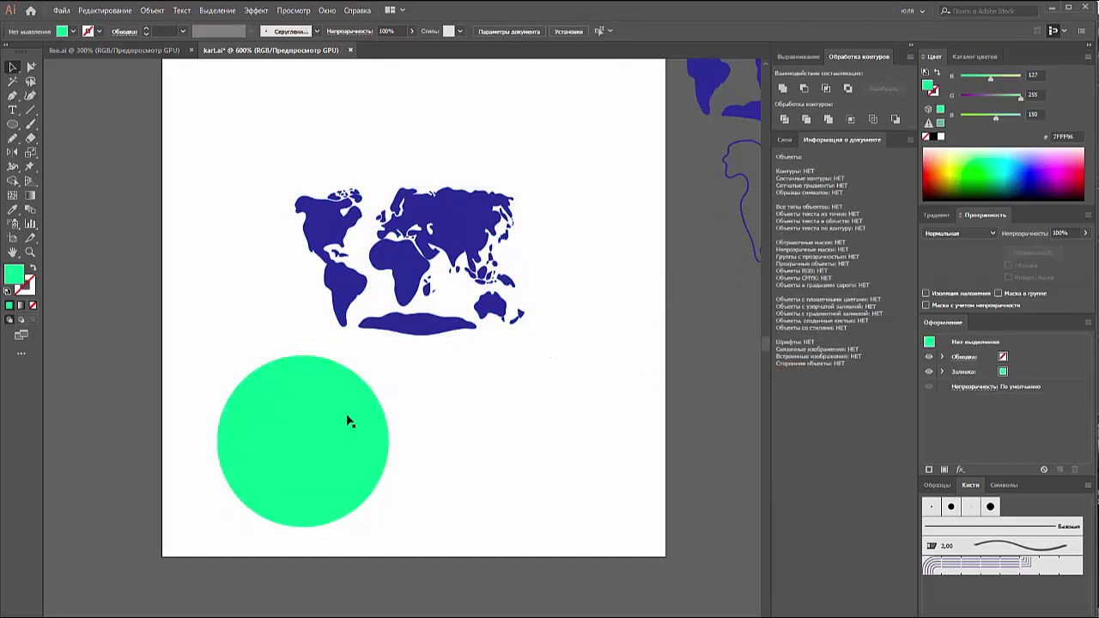
pyautogui.click(351, 422)
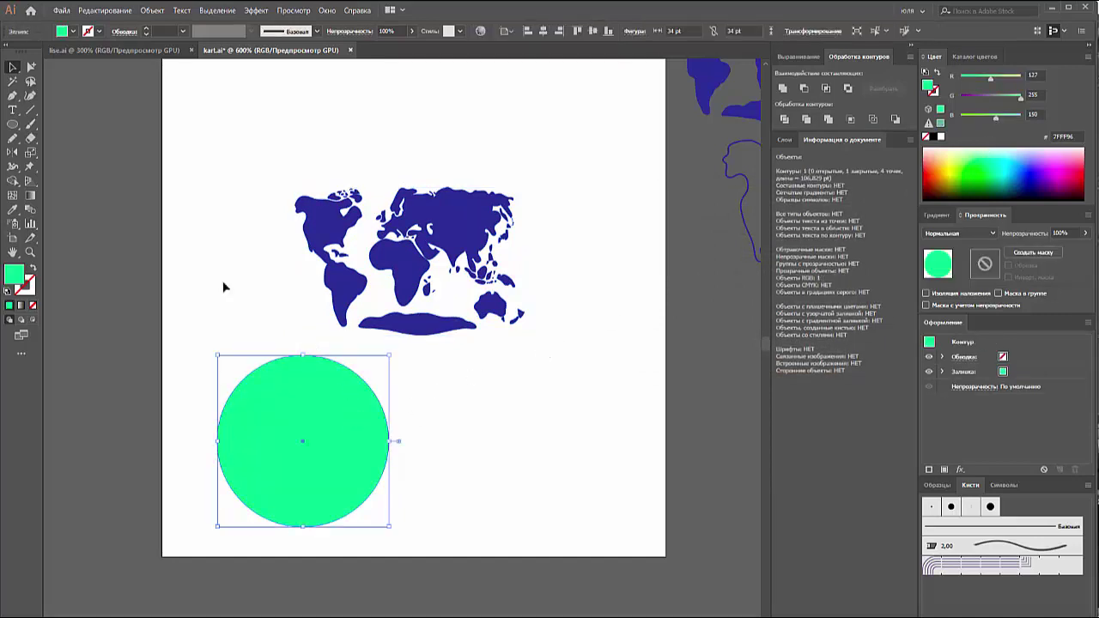
# Step: Swap the circle to a green stroke and cut it with Scissors at its top and bottom points
pyautogui.click(28, 142)
pyautogui.click(56, 152)
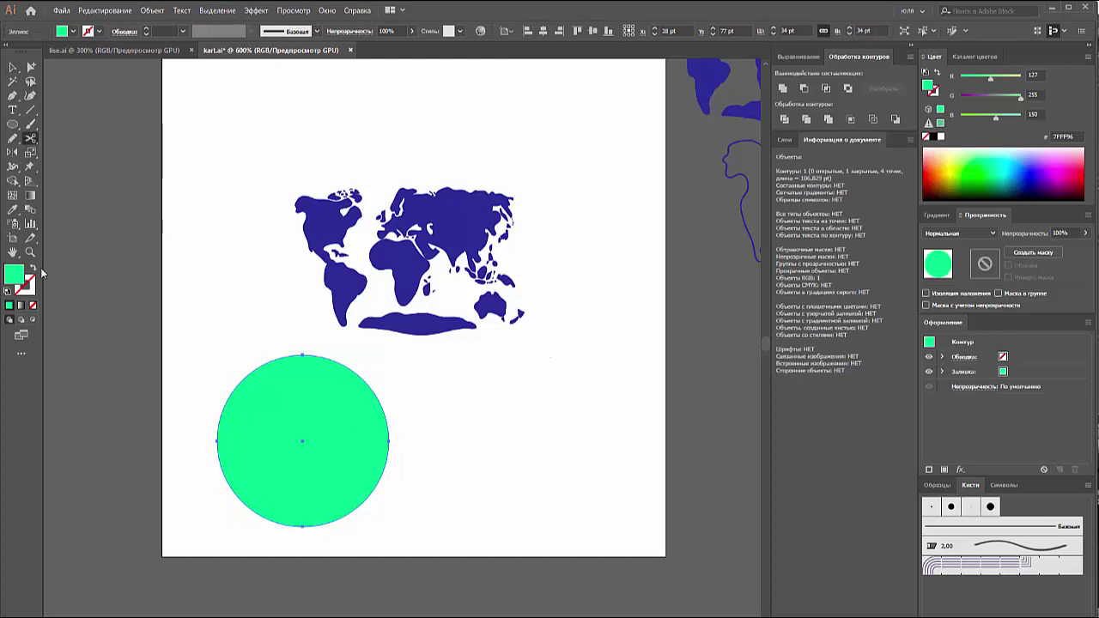
pyautogui.click(39, 267)
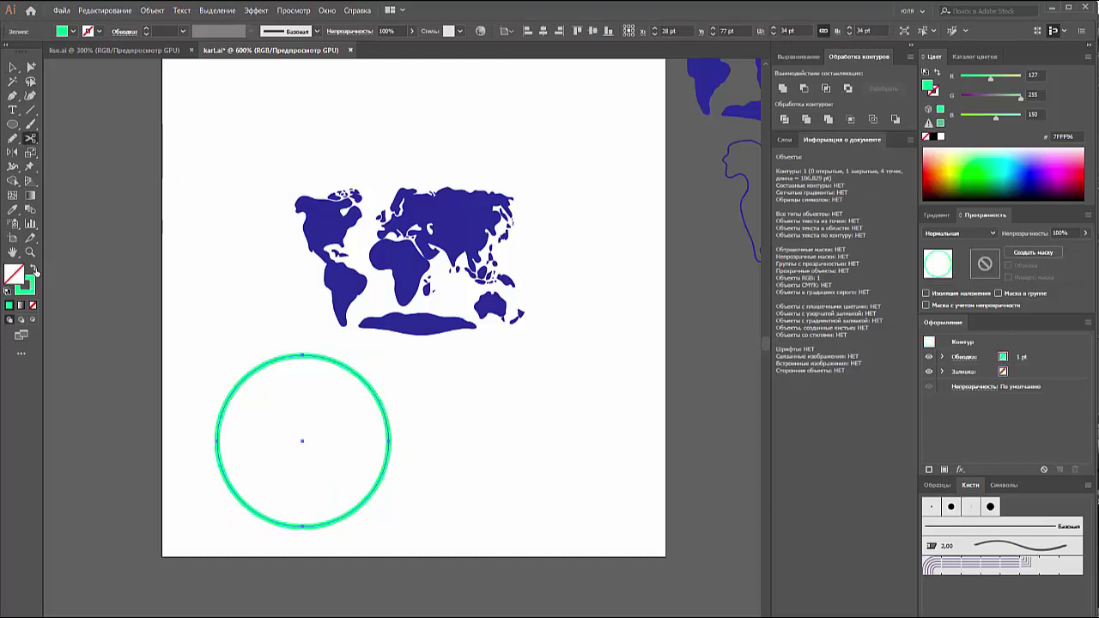
pyautogui.click(302, 354)
pyautogui.click(303, 527)
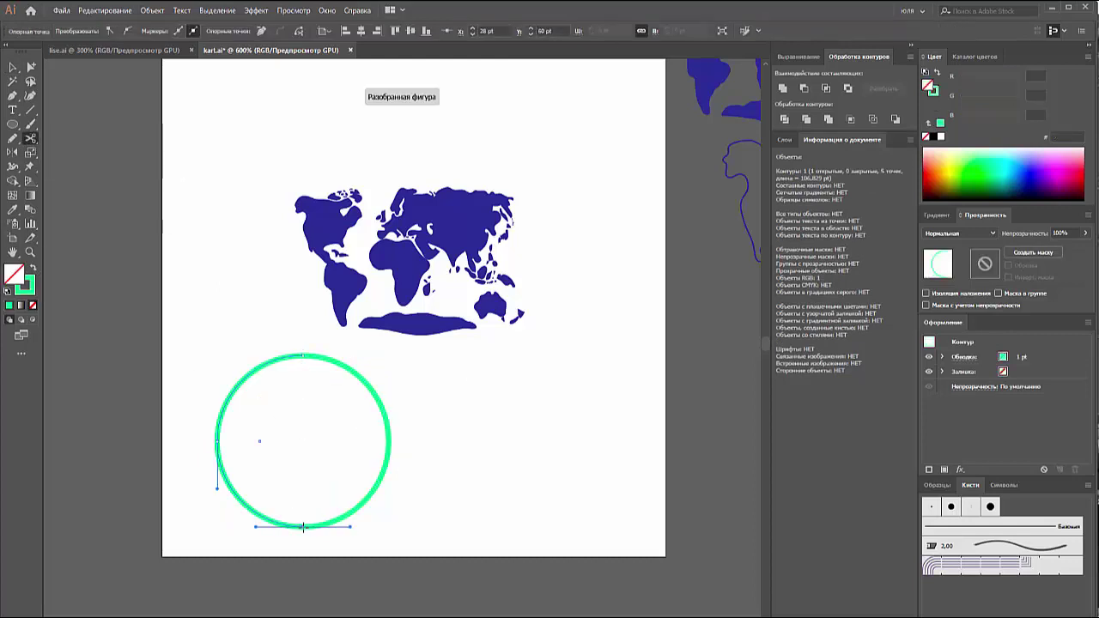
# Step: Delete the circle's right half and place a copy of the left arc to the right
pyautogui.press('v')
pyautogui.click(334, 363)
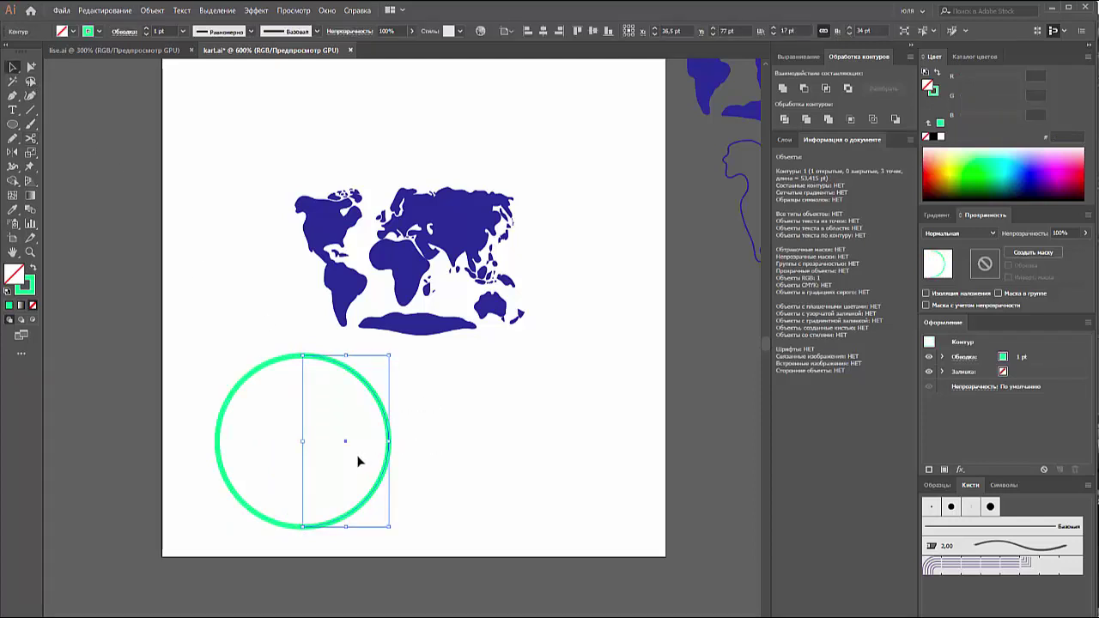
pyautogui.press('Delete')
pyautogui.moveTo(281, 391)
pyautogui.mouseDown()
pyautogui.moveTo(225, 422)
pyautogui.moveTo(679, 412)
pyautogui.mouseUp()
pyautogui.moveTo(196, 380); pyautogui.dragTo(265, 426)
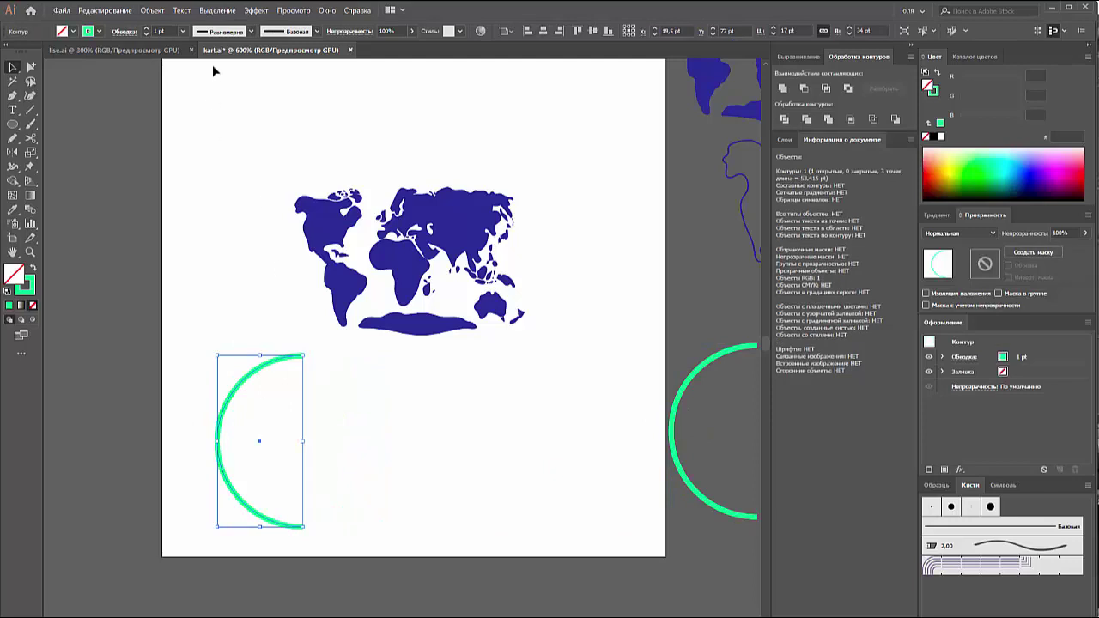
pyautogui.click(415, 228)
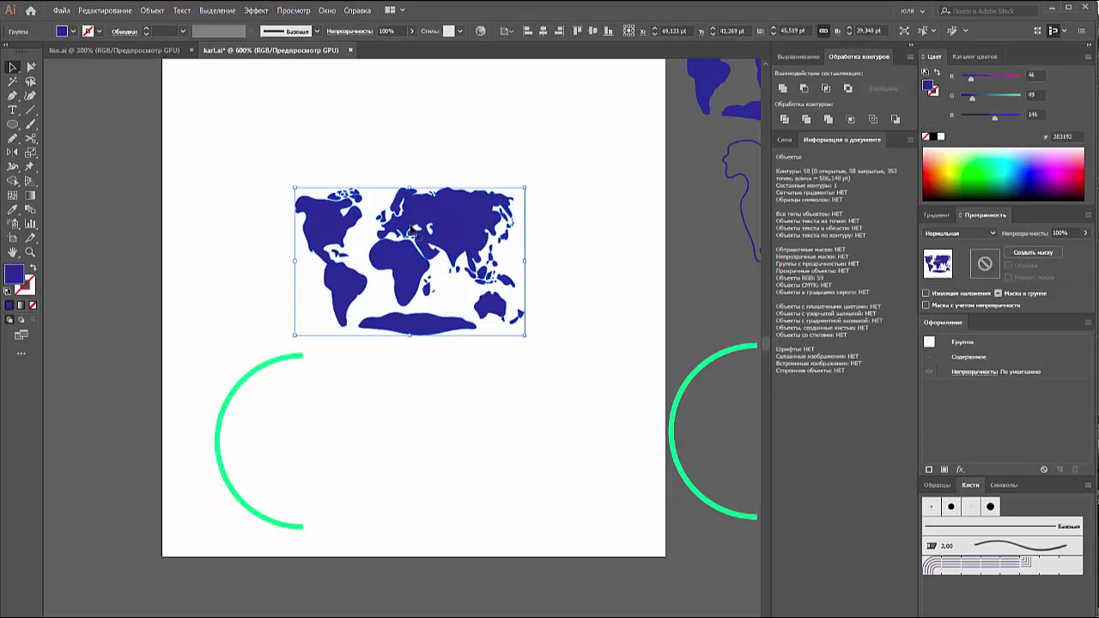
# Step: Save the world map group as a new 'maps' symbol in the Symbols panel
pyautogui.click(1009, 486)
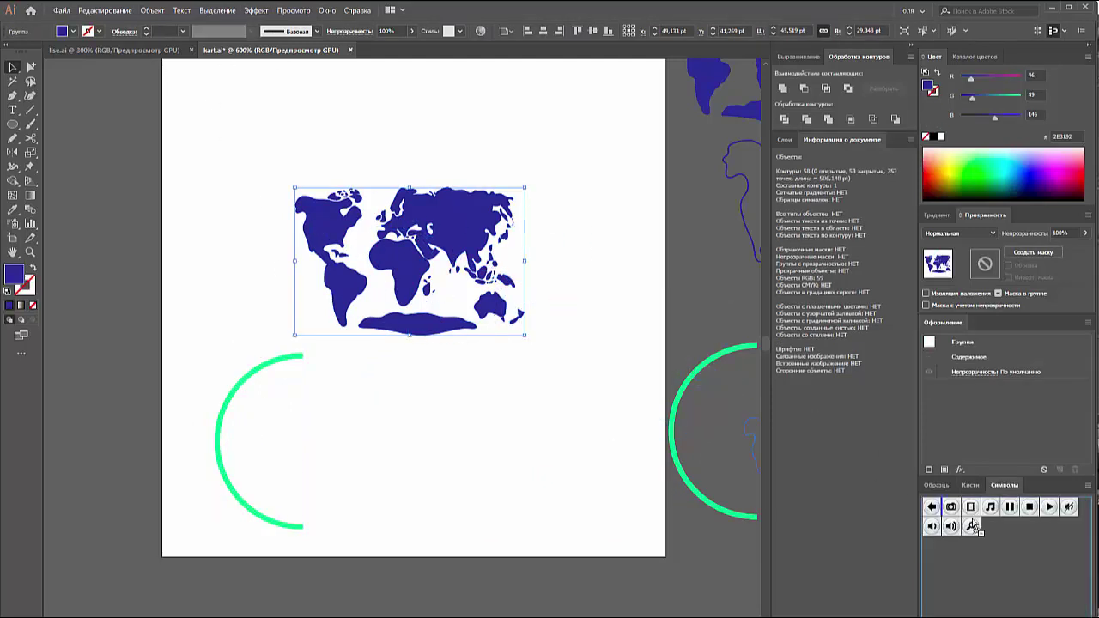
pyautogui.moveTo(317, 220); pyautogui.dragTo(987, 532)
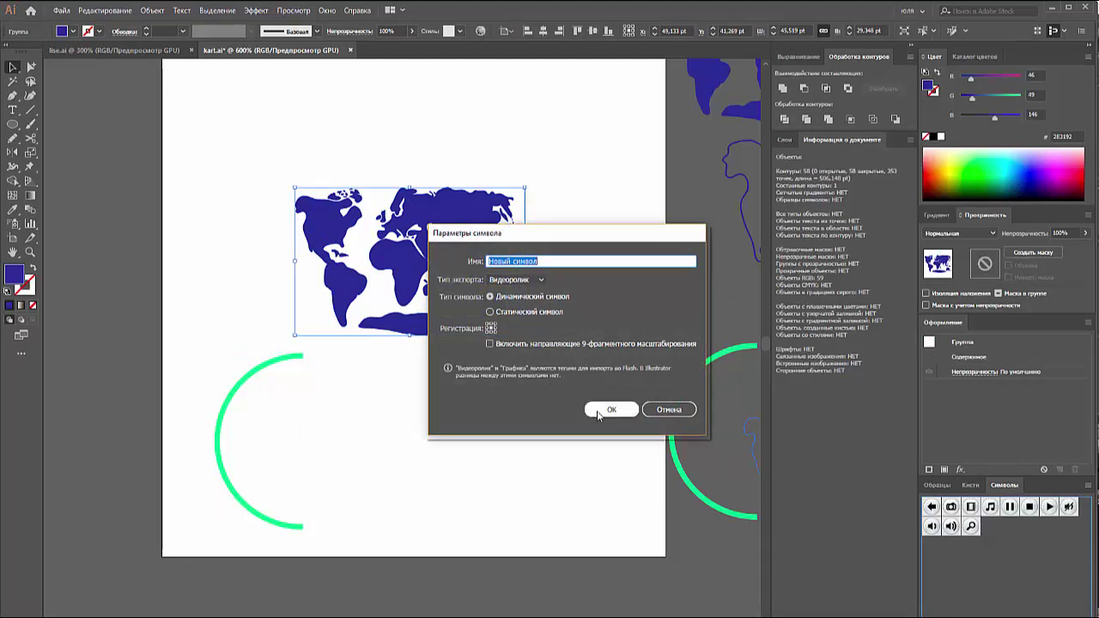
pyautogui.write('maps')
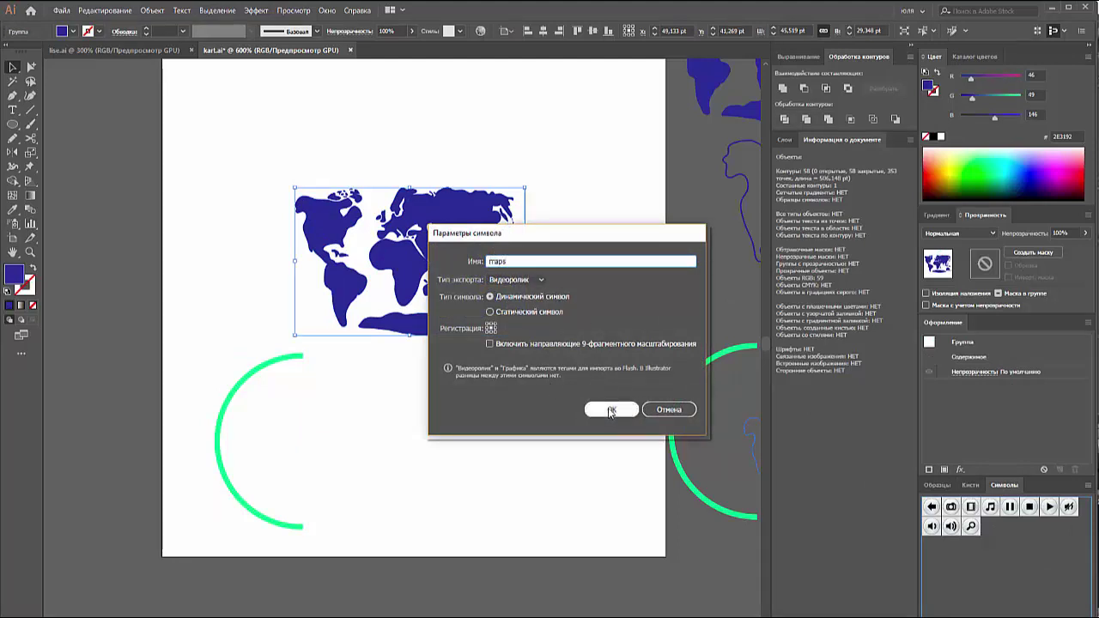
pyautogui.click(610, 409)
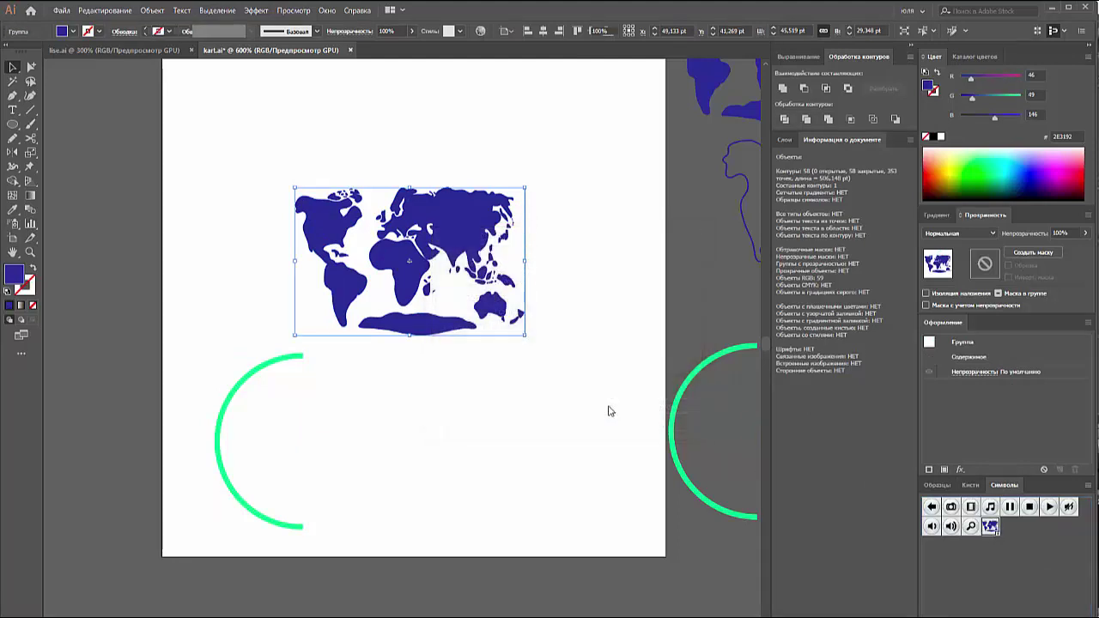
pyautogui.moveTo(363, 393); pyautogui.dragTo(171, 412)
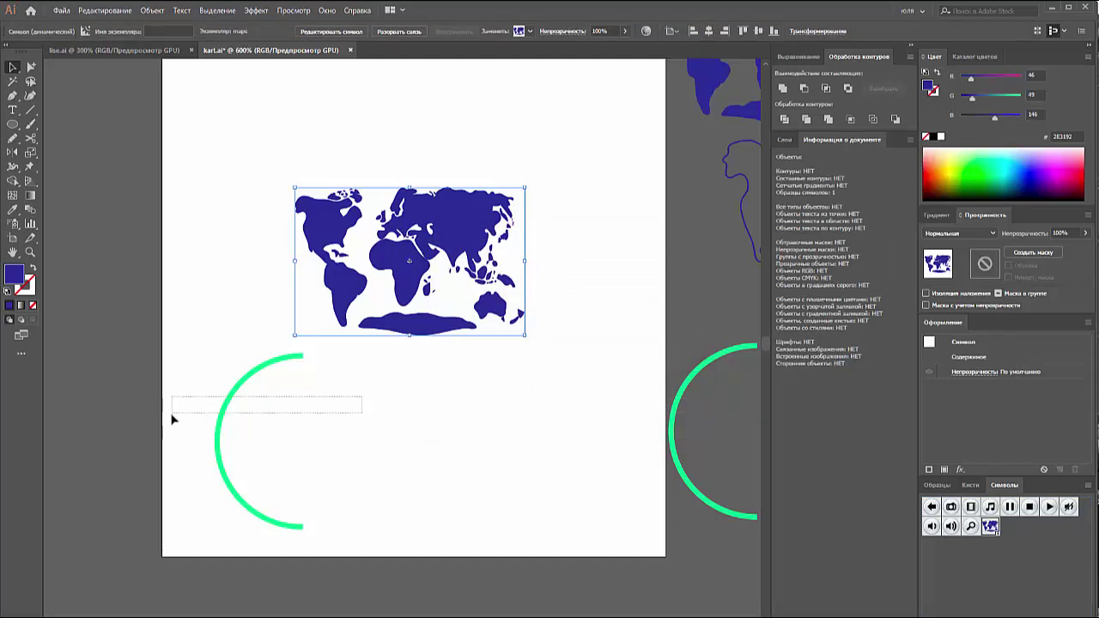
# Step: Apply 3D Revolve to the half-arc, offset from the Right Edge, forming a green sphere
pyautogui.click(256, 11)
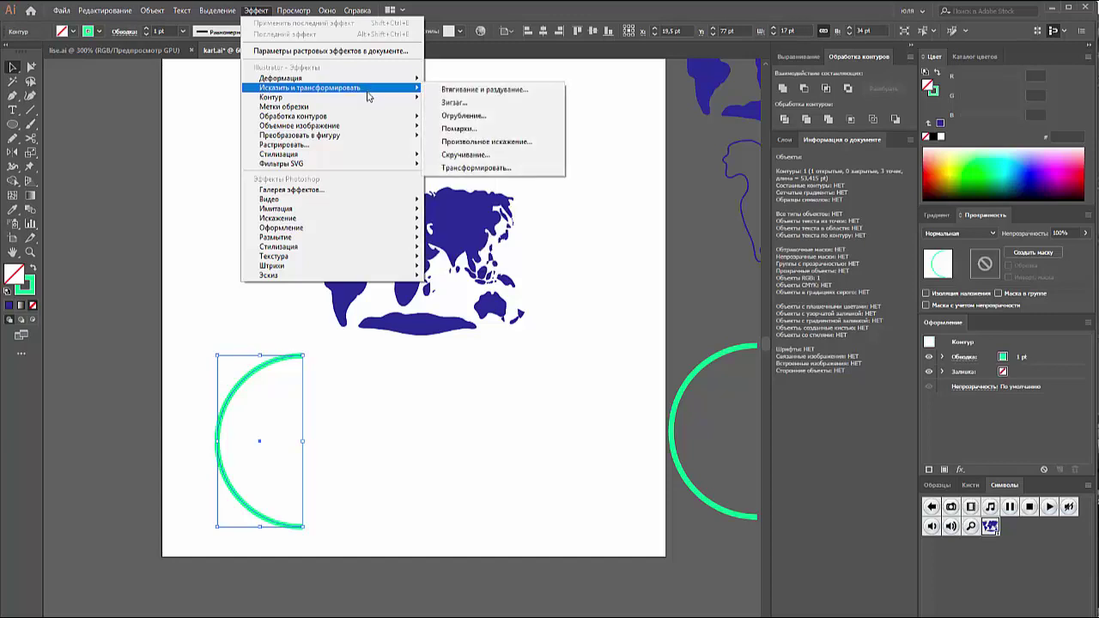
pyautogui.moveTo(299, 125)
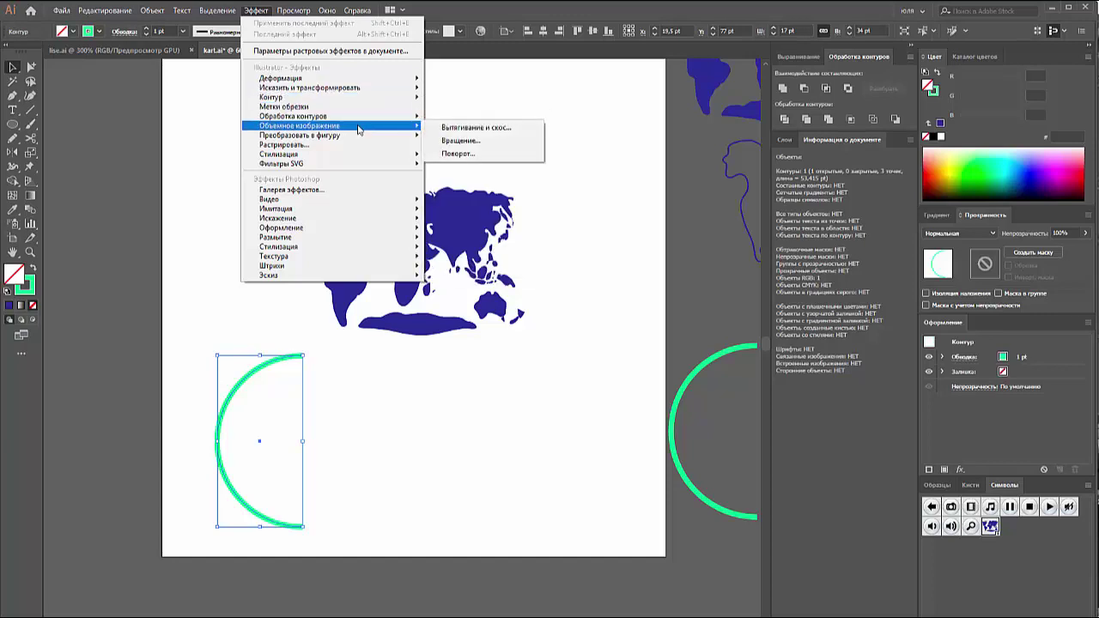
pyautogui.click(468, 140)
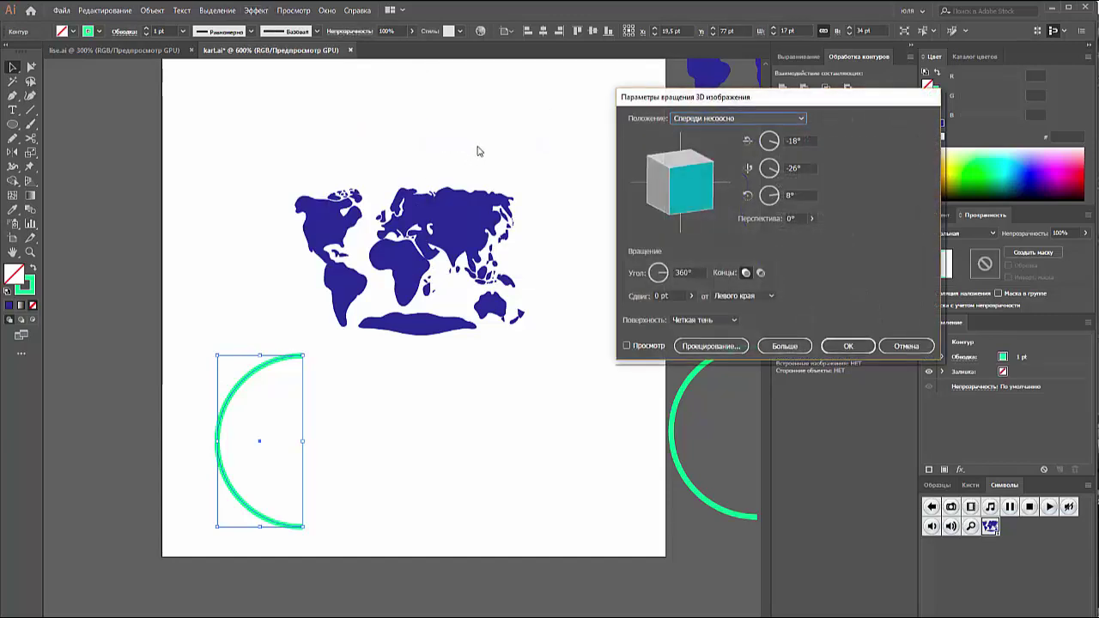
pyautogui.click(646, 347)
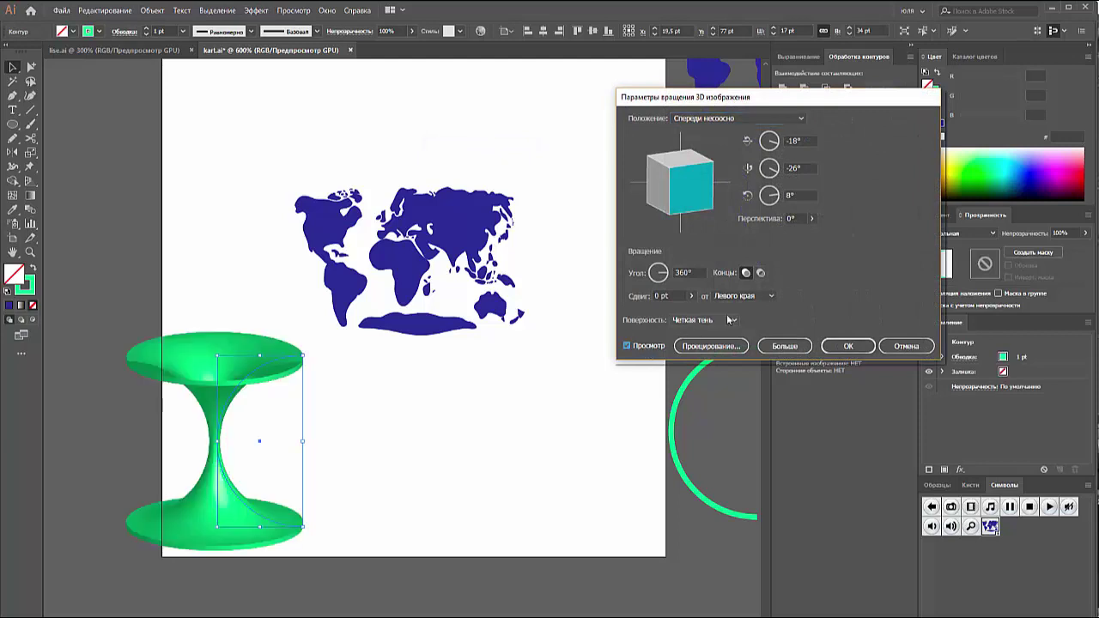
pyautogui.click(744, 295)
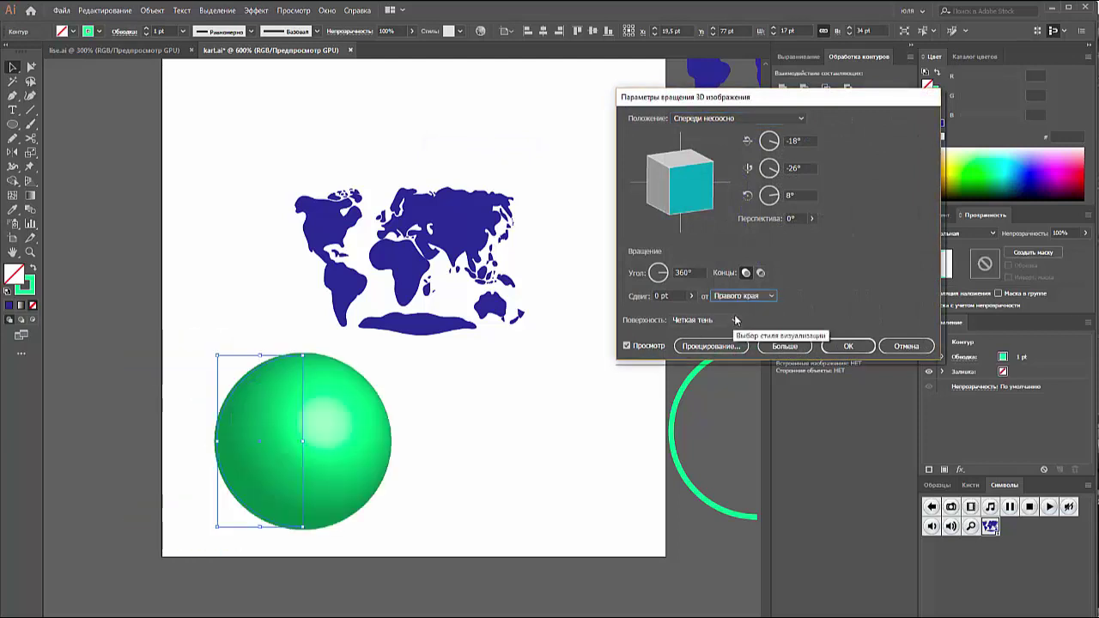
pyautogui.click(731, 348)
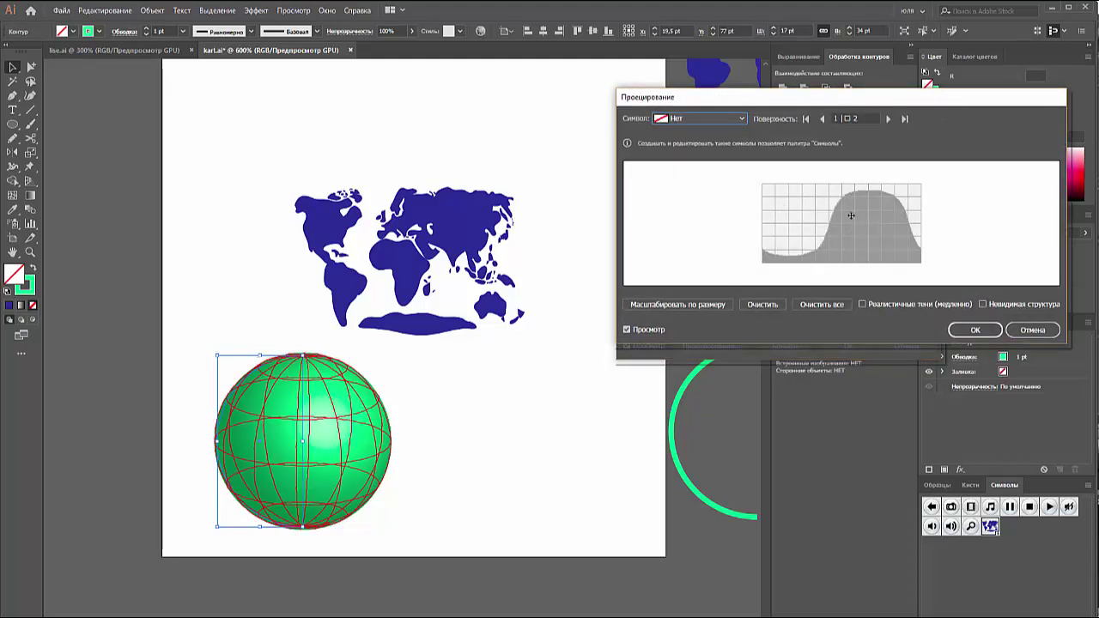
# Step: Choose the 'maps' symbol in Map Art, then move and enlarge it over the sphere's front
pyautogui.click(743, 119)
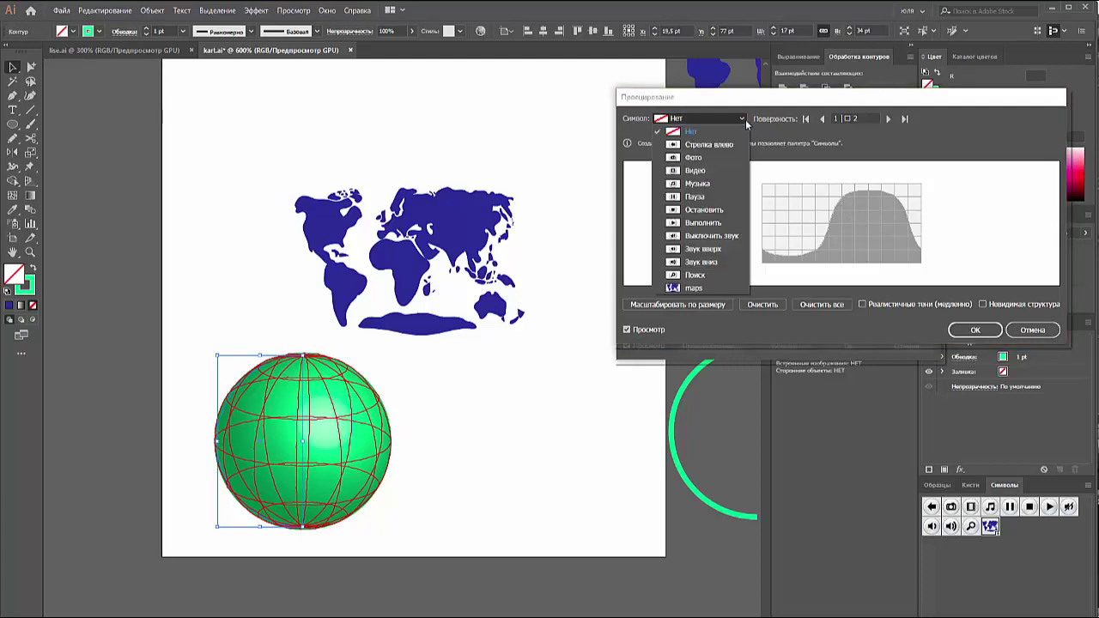
pyautogui.click(700, 289)
pyautogui.moveTo(833, 229); pyautogui.dragTo(786, 218)
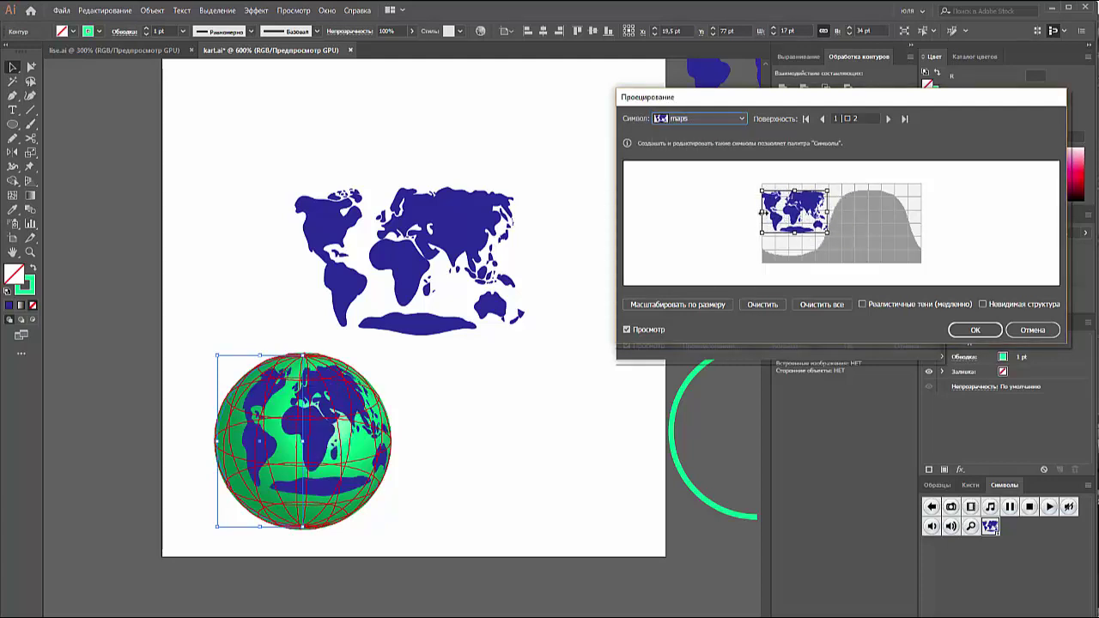
pyautogui.moveTo(763, 212)
pyautogui.mouseDown()
pyautogui.moveTo(741, 214)
pyautogui.moveTo(816, 219)
pyautogui.mouseUp()
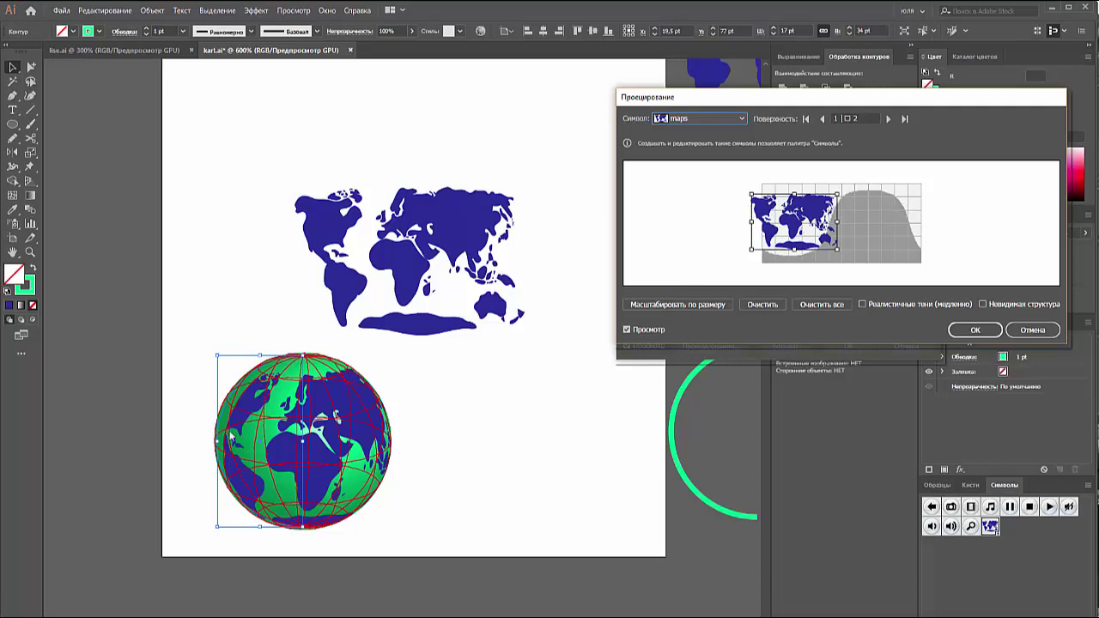
# Step: Set the globe's 3D position to Front and return to the Map Art settings
pyautogui.click(1017, 332)
pyautogui.click(717, 118)
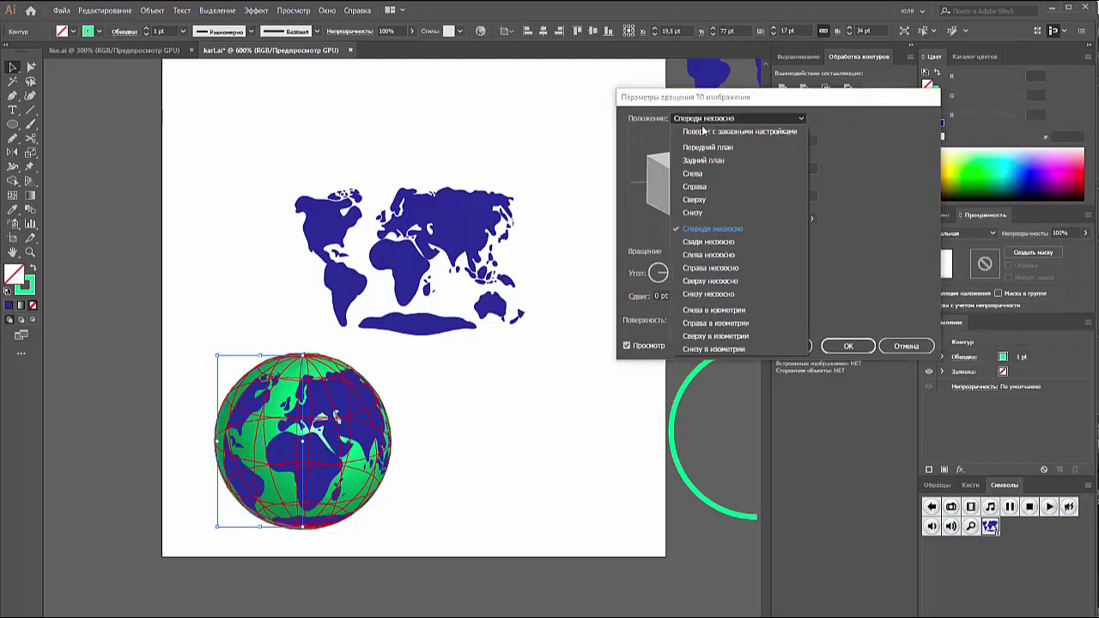
pyautogui.click(717, 148)
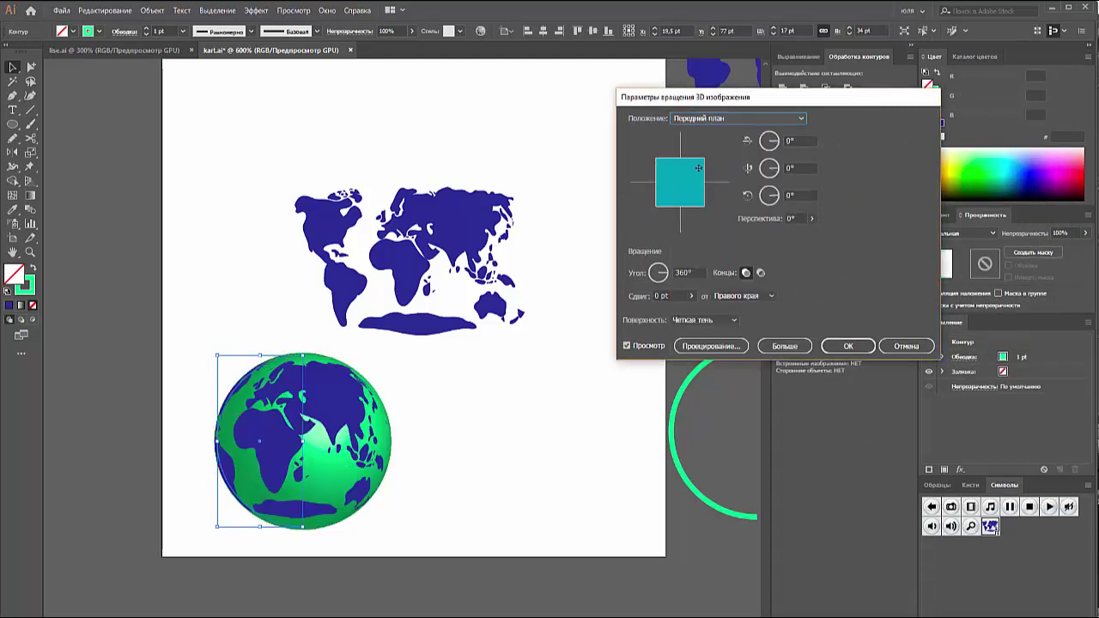
pyautogui.click(709, 347)
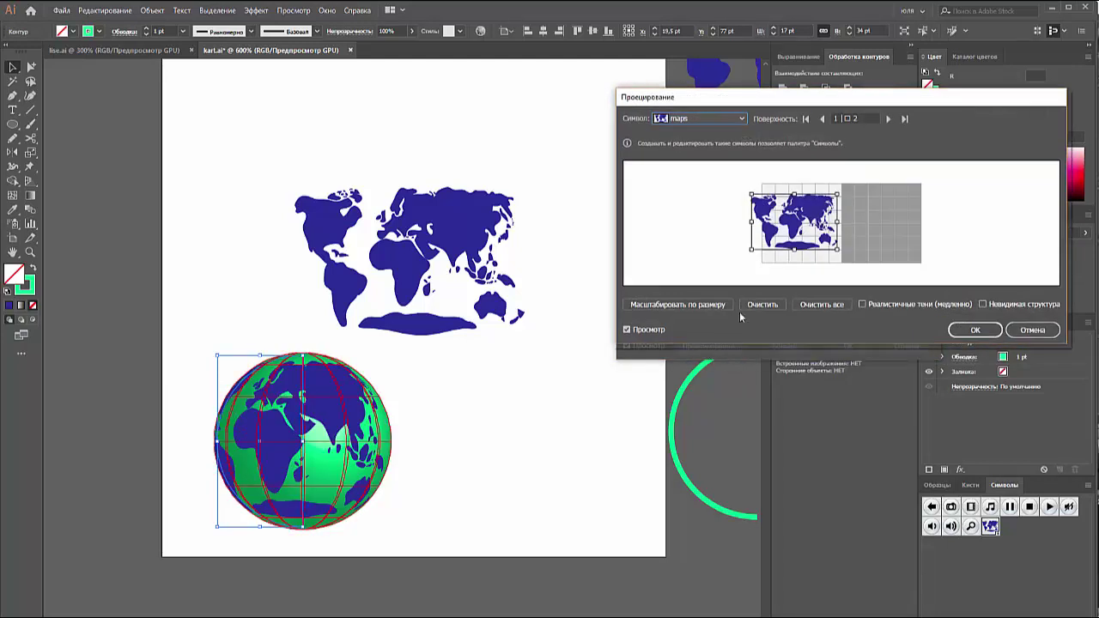
# Step: Reposition and rescale the map so Europe and Africa are centred, then confirm both dialogs
pyautogui.moveTo(813, 220)
pyautogui.mouseDown()
pyautogui.moveTo(821, 234)
pyautogui.moveTo(824, 222)
pyautogui.mouseUp()
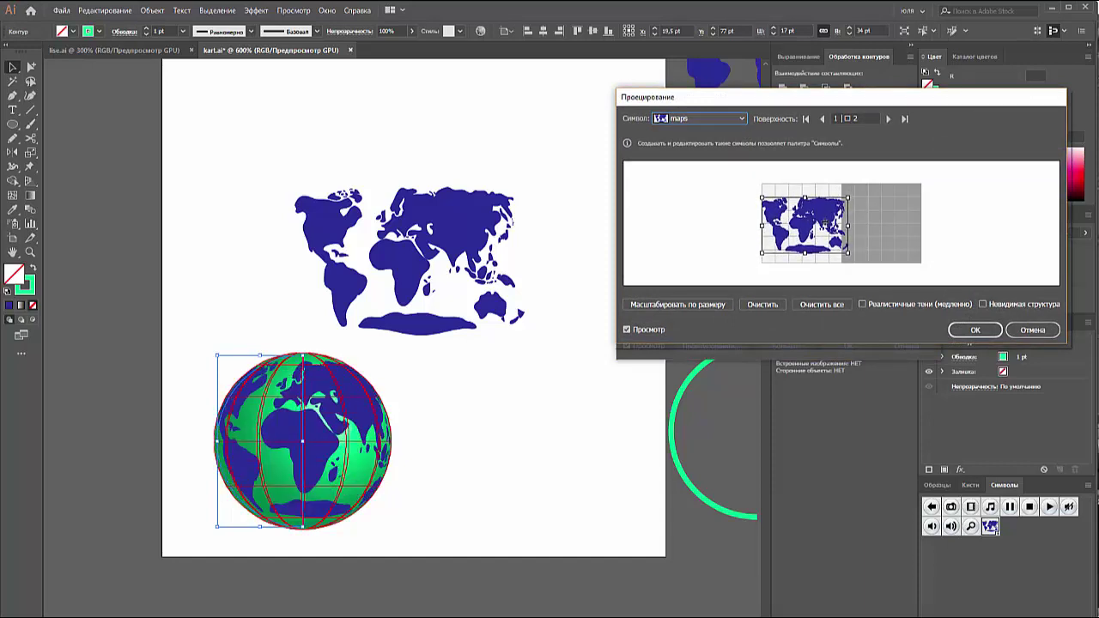
pyautogui.moveTo(762, 197); pyautogui.dragTo(746, 185)
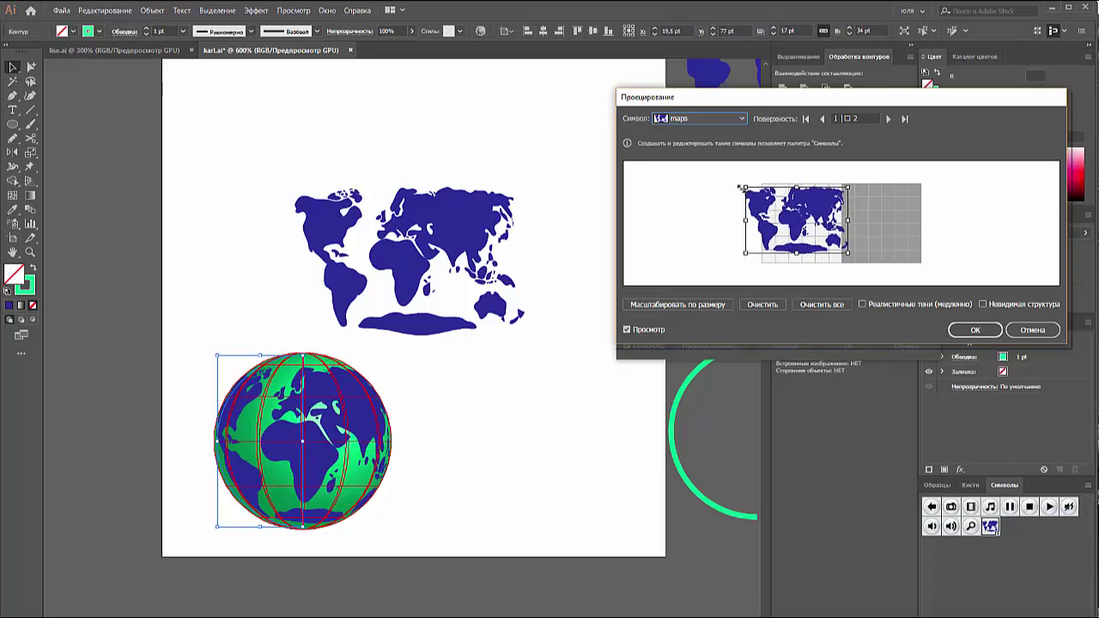
pyautogui.moveTo(801, 218); pyautogui.dragTo(811, 225)
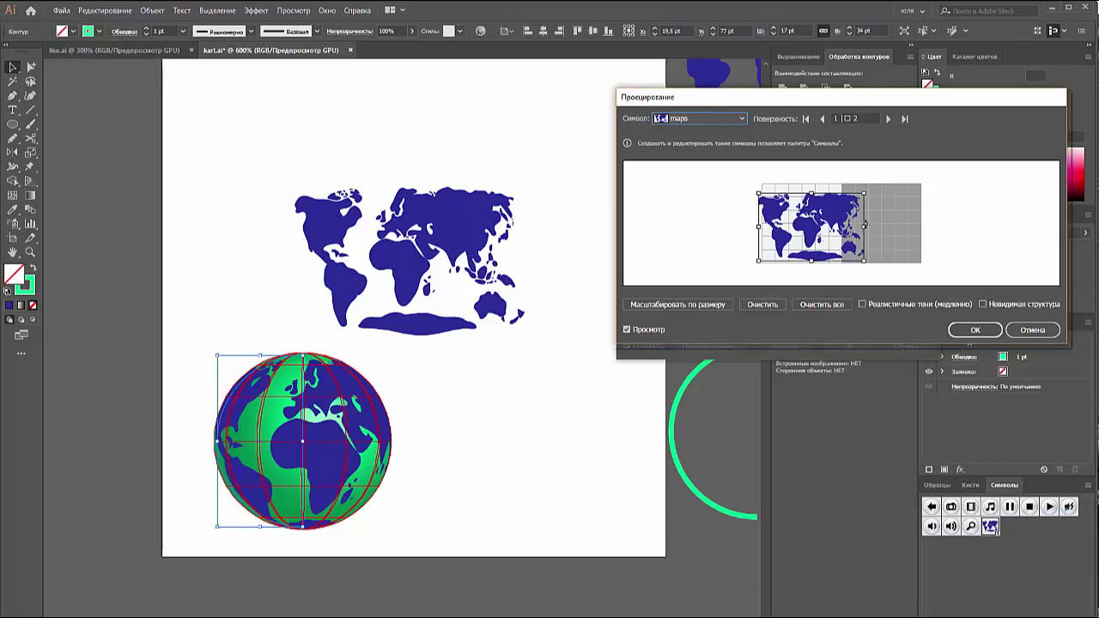
pyautogui.moveTo(862, 227); pyautogui.dragTo(854, 227)
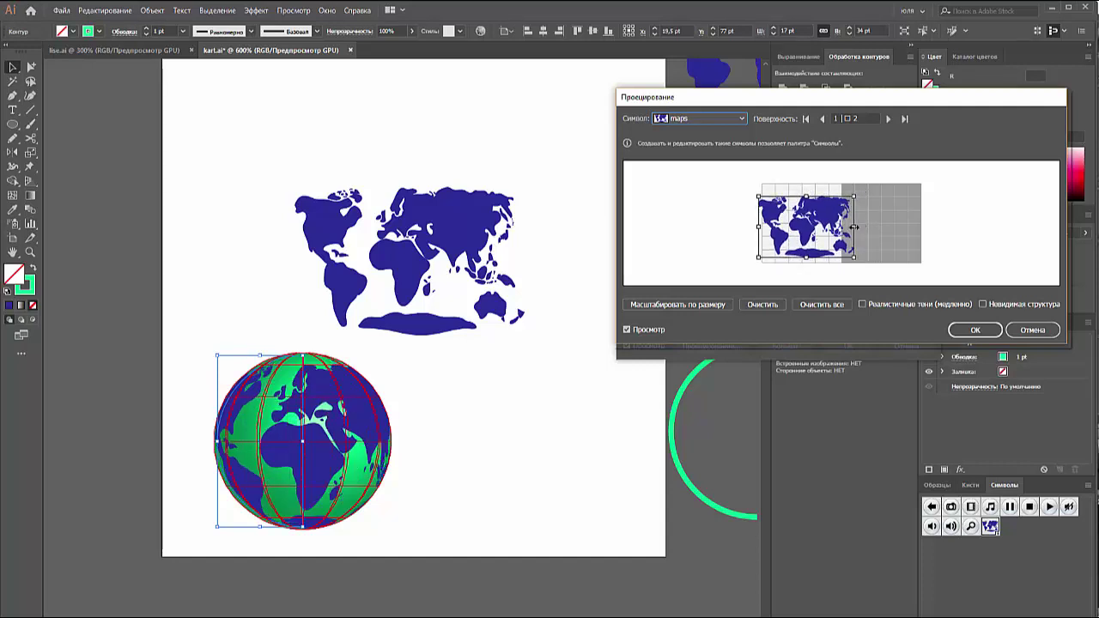
pyautogui.moveTo(814, 227); pyautogui.dragTo(815, 224)
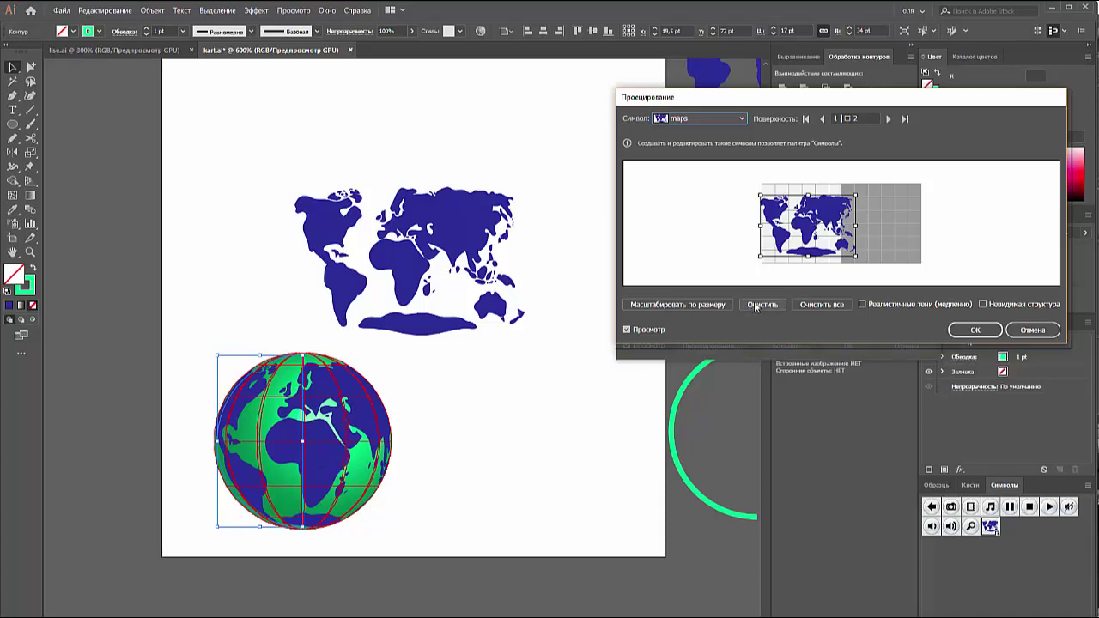
pyautogui.moveTo(784, 233); pyautogui.dragTo(790, 233)
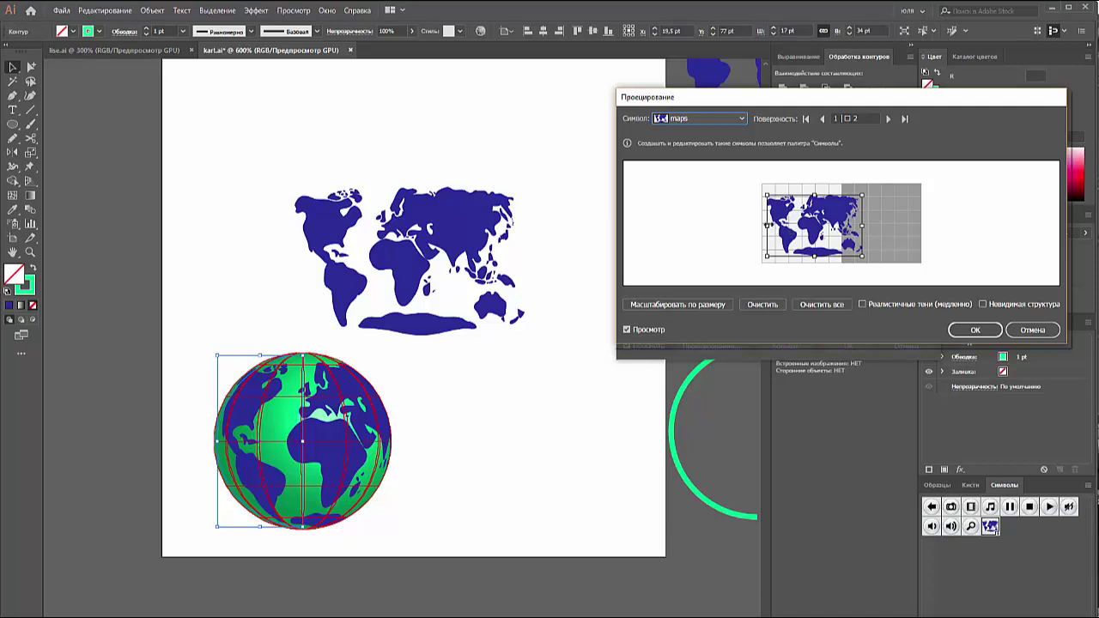
pyautogui.moveTo(767, 225); pyautogui.dragTo(806, 221)
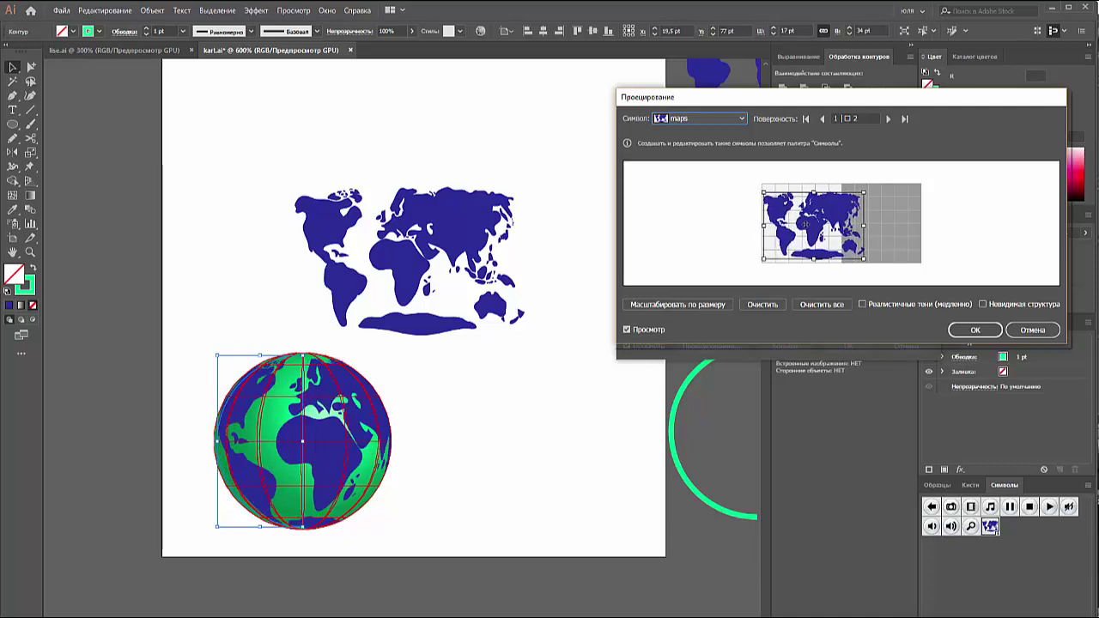
pyautogui.click(978, 332)
pyautogui.click(842, 347)
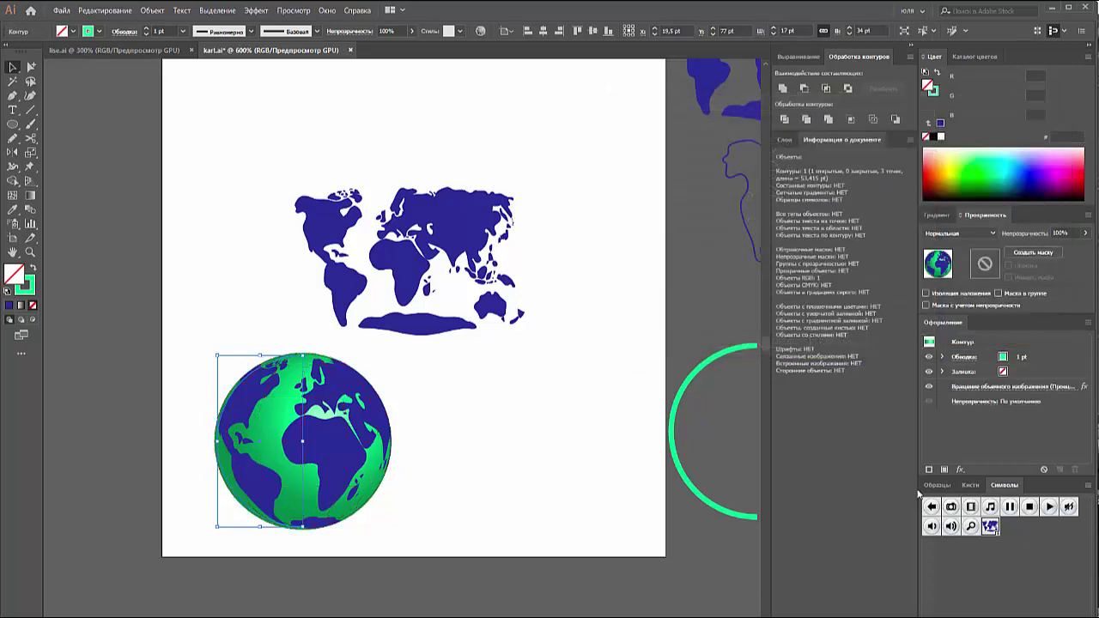
# Step: In the 'maps' symbol, select Eurasia, Africa and Australia and shift them slightly right
pyautogui.doubleClick(990, 527)
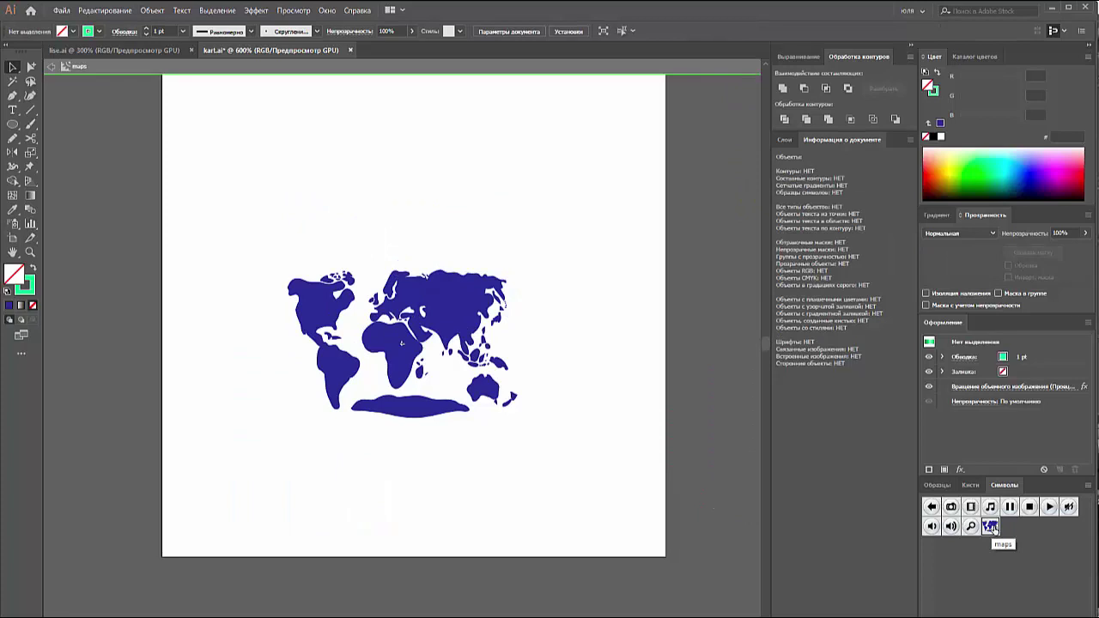
pyautogui.click(443, 317)
pyautogui.moveTo(537, 258); pyautogui.dragTo(397, 433)
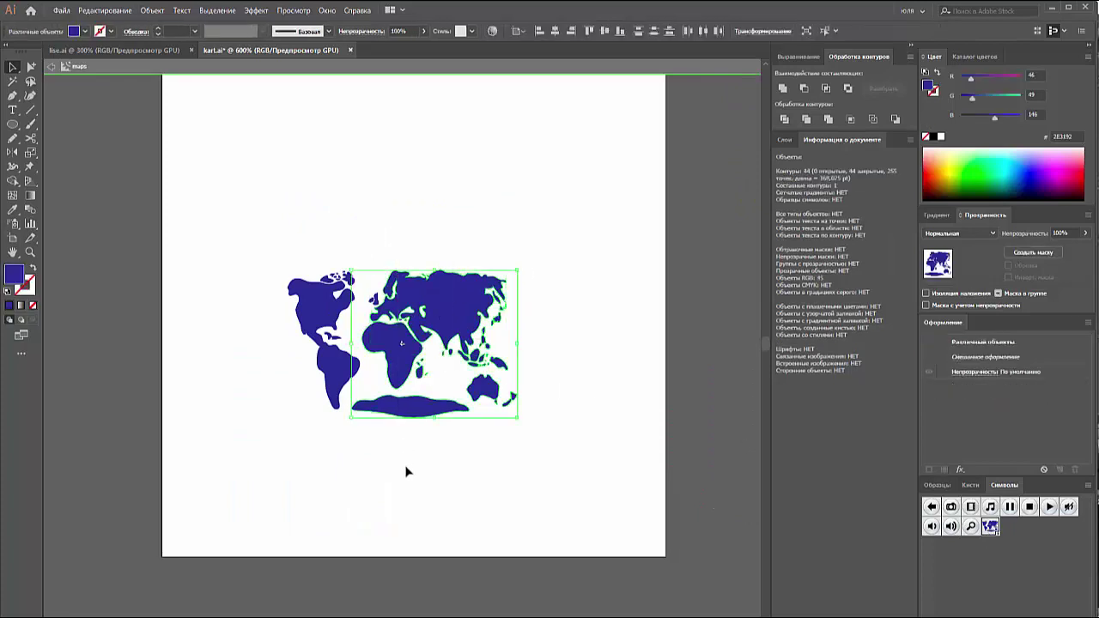
pyautogui.moveTo(463, 313); pyautogui.dragTo(484, 312)
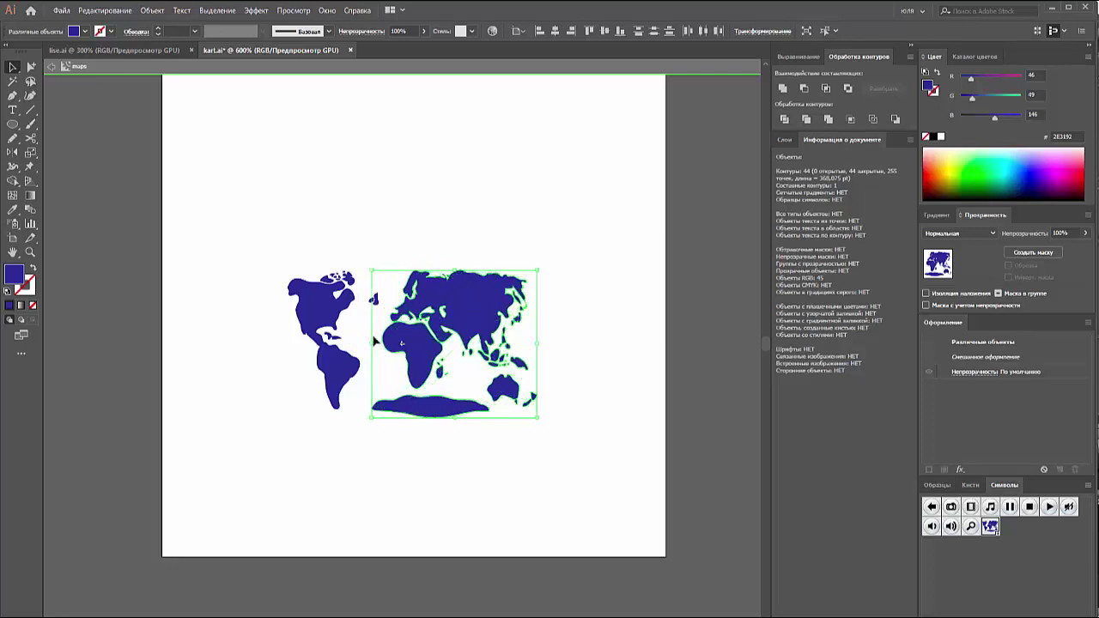
# Step: Alt-drag a copy of Antarctica up to sit above Eurasia
pyautogui.click(375, 412)
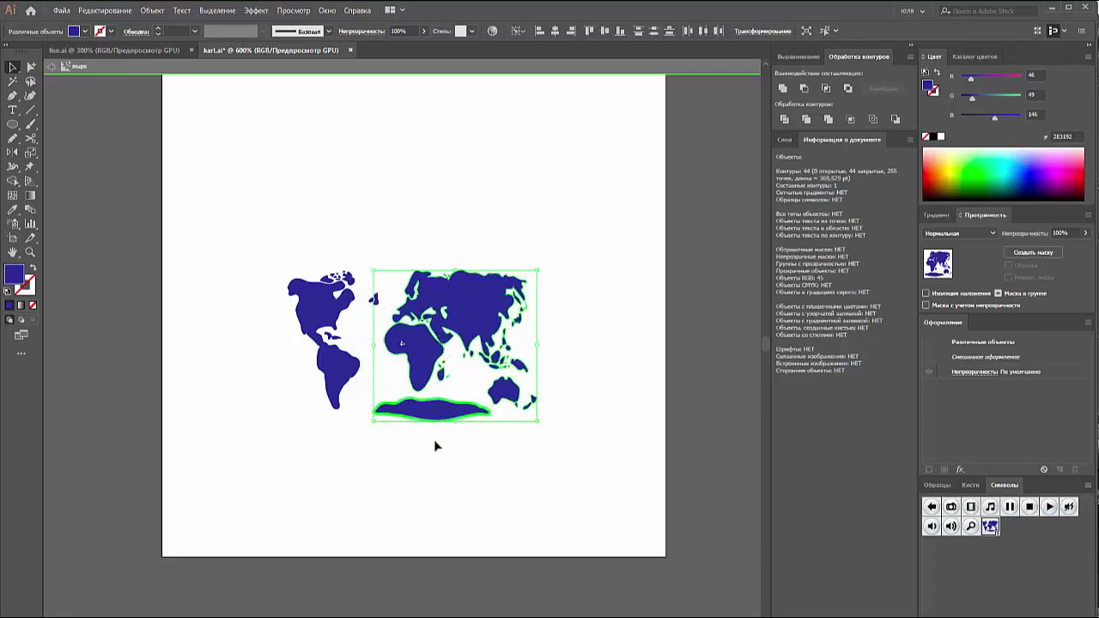
pyautogui.click(434, 445)
pyautogui.moveTo(476, 413)
pyautogui.mouseDown()
pyautogui.moveTo(477, 249)
pyautogui.moveTo(308, 240)
pyautogui.moveTo(490, 227)
pyautogui.mouseUp()
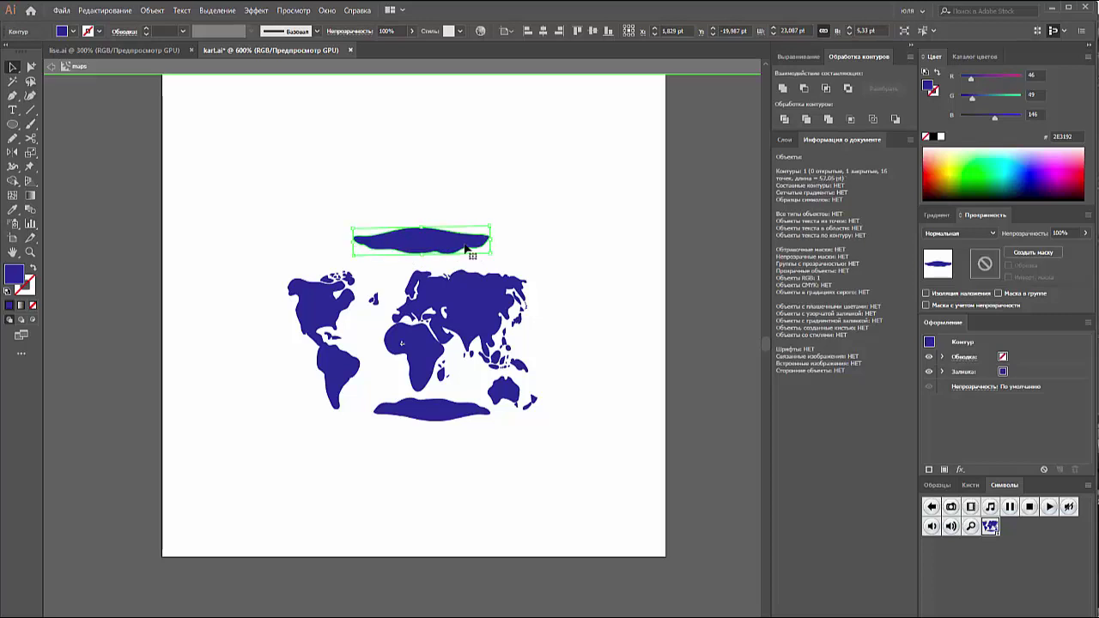
pyautogui.click(579, 229)
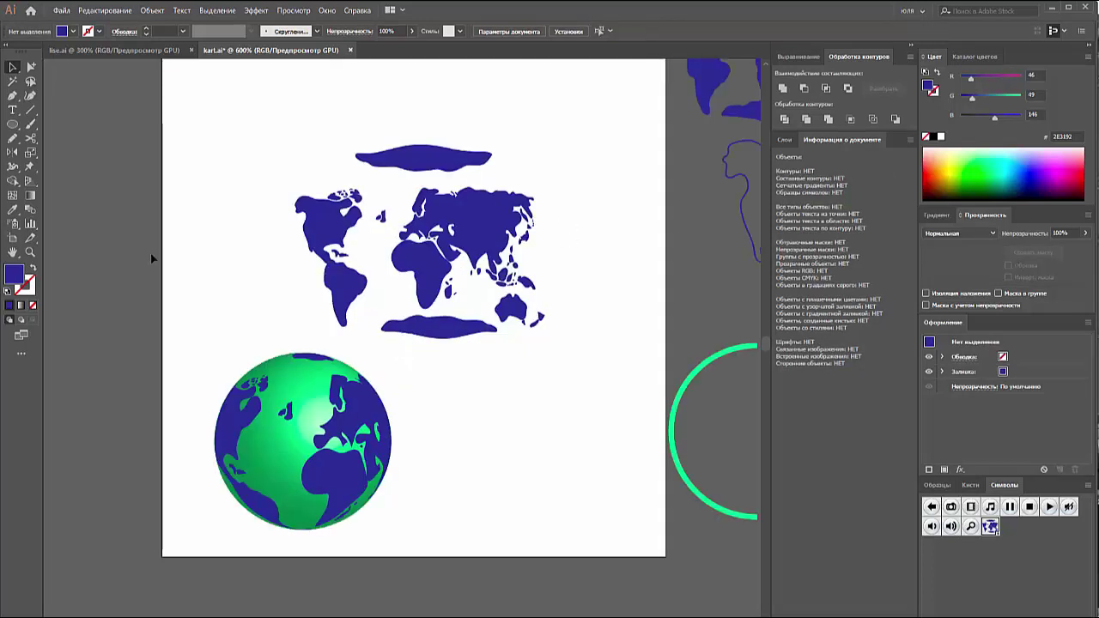
# Step: Move the flat world map up and right, and nudge the globe upward
pyautogui.click(298, 447)
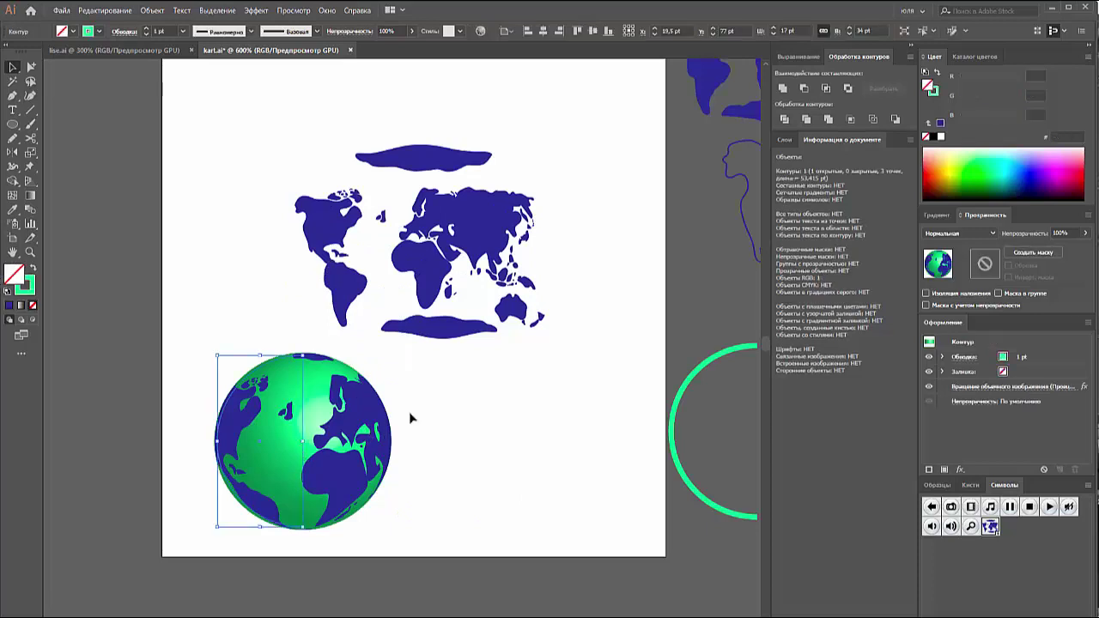
pyautogui.click(433, 279)
pyautogui.moveTo(434, 279); pyautogui.dragTo(492, 207)
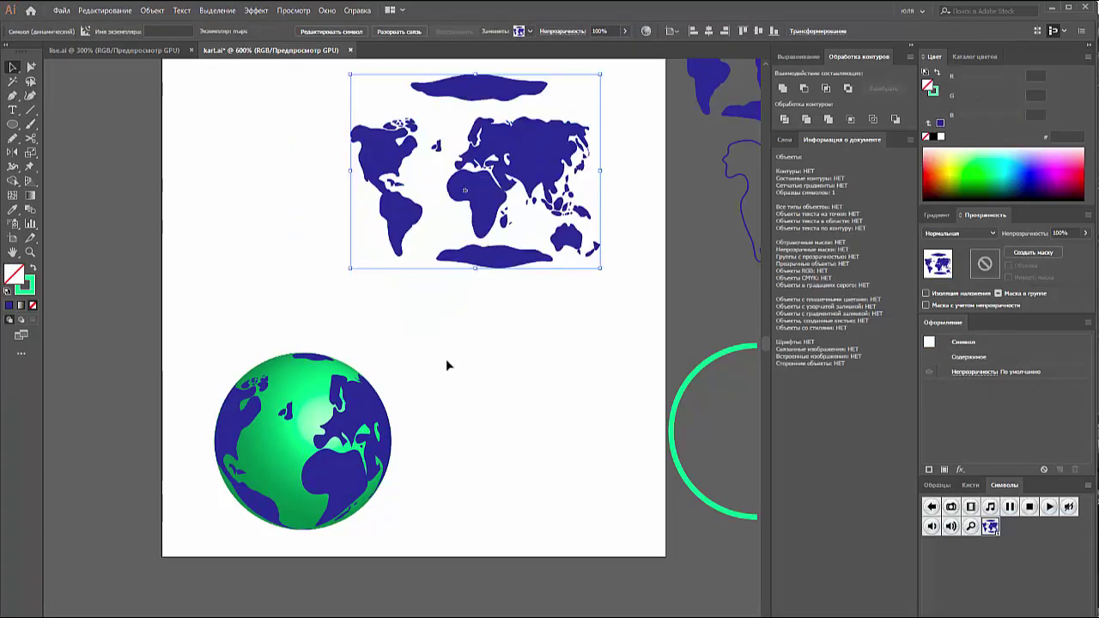
pyautogui.moveTo(376, 431); pyautogui.dragTo(376, 407)
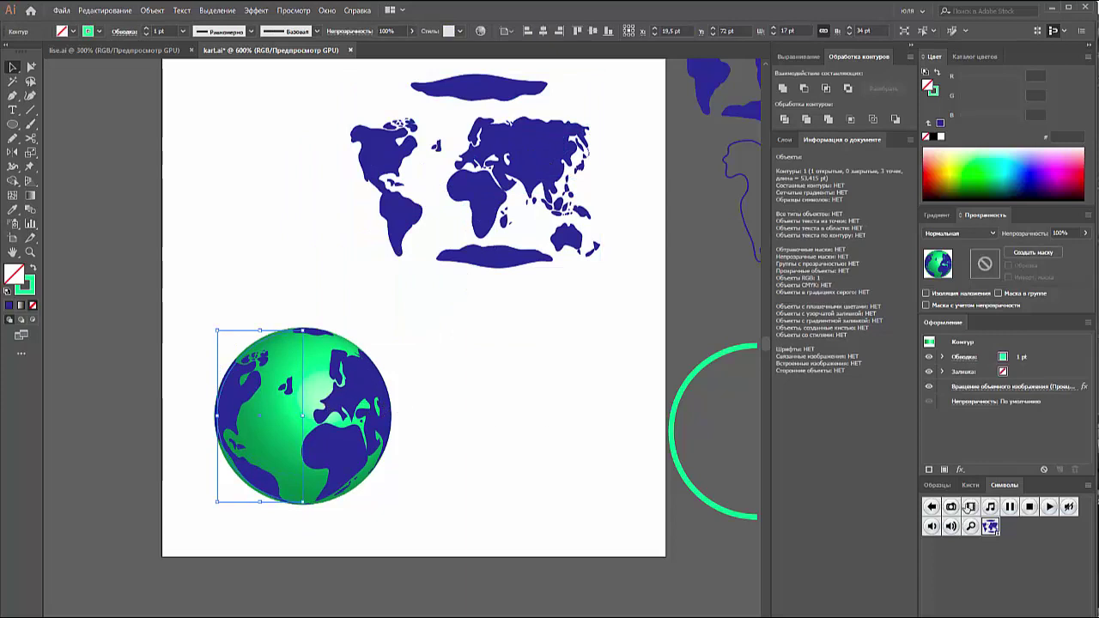
pyautogui.click(327, 11)
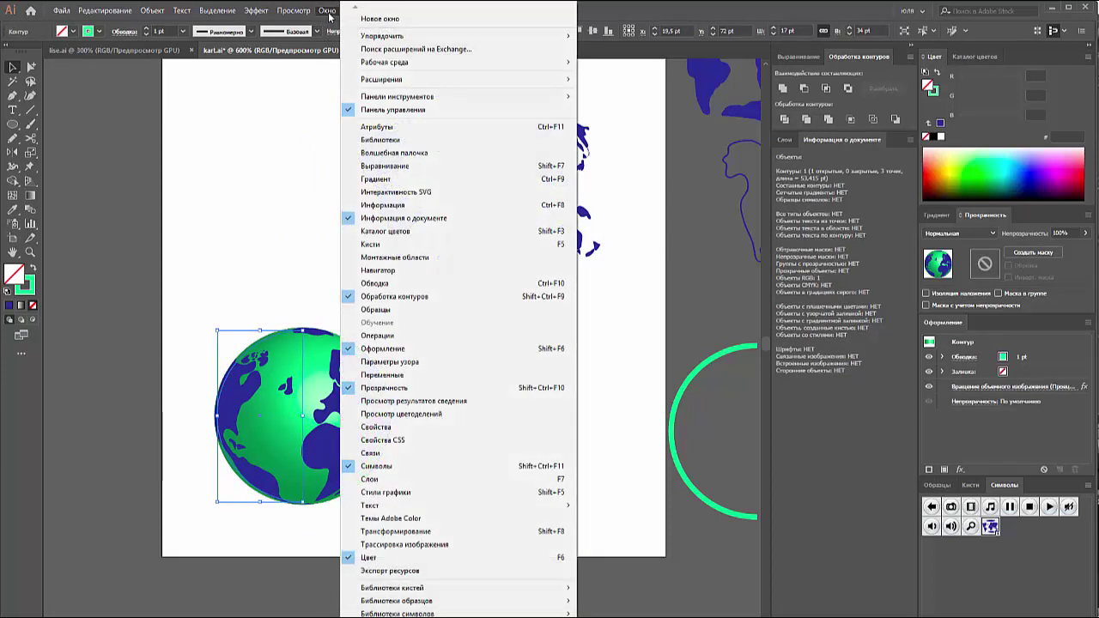
pyautogui.click(977, 439)
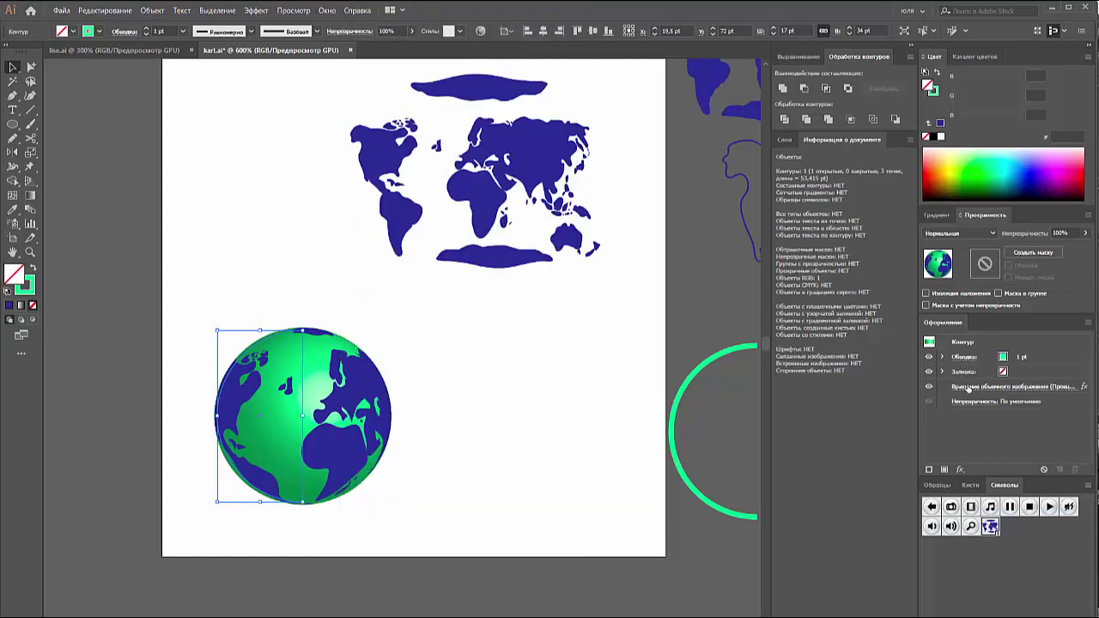
# Step: Reopen the globe's 3D Revolve with preview, and refit the map in Map Art by narrowing and shifting it
pyautogui.click(968, 388)
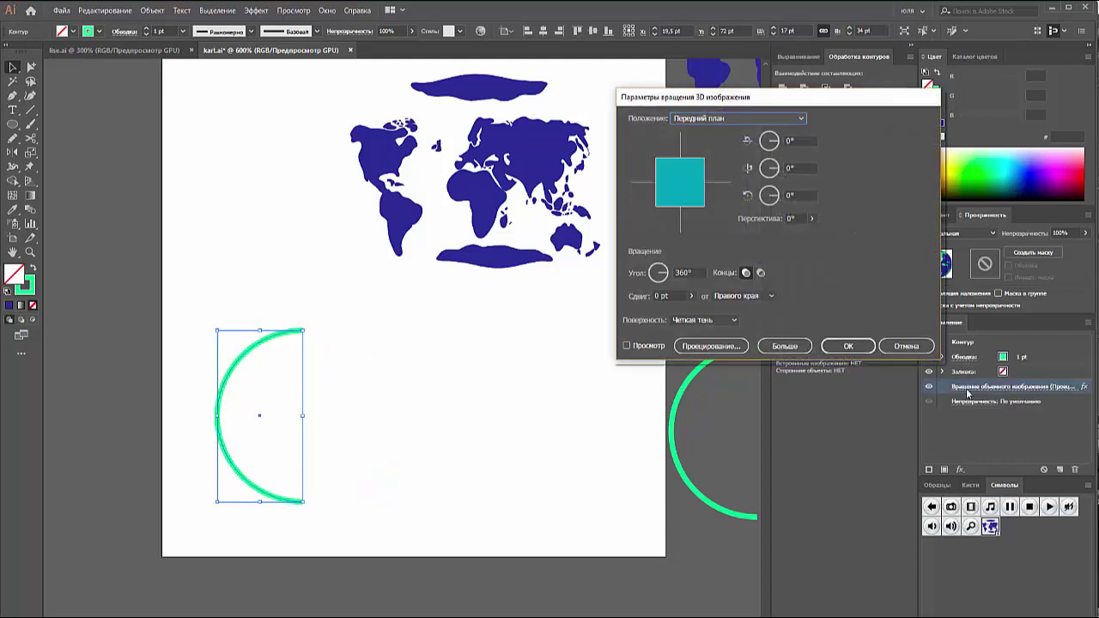
pyautogui.click(642, 348)
pyautogui.click(694, 346)
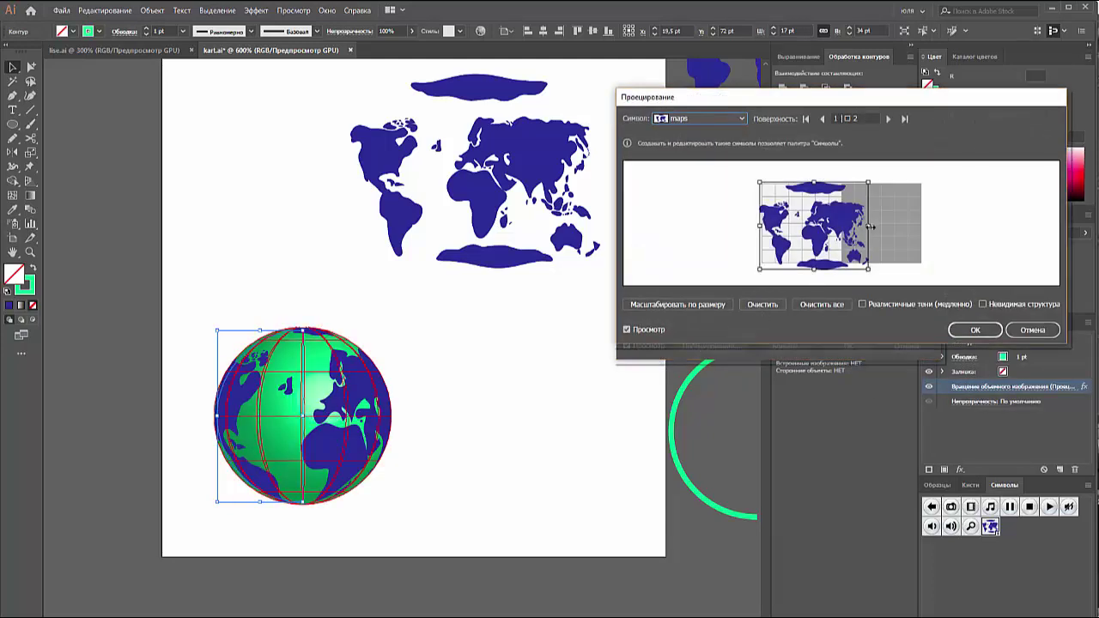
pyautogui.moveTo(870, 228); pyautogui.dragTo(854, 225)
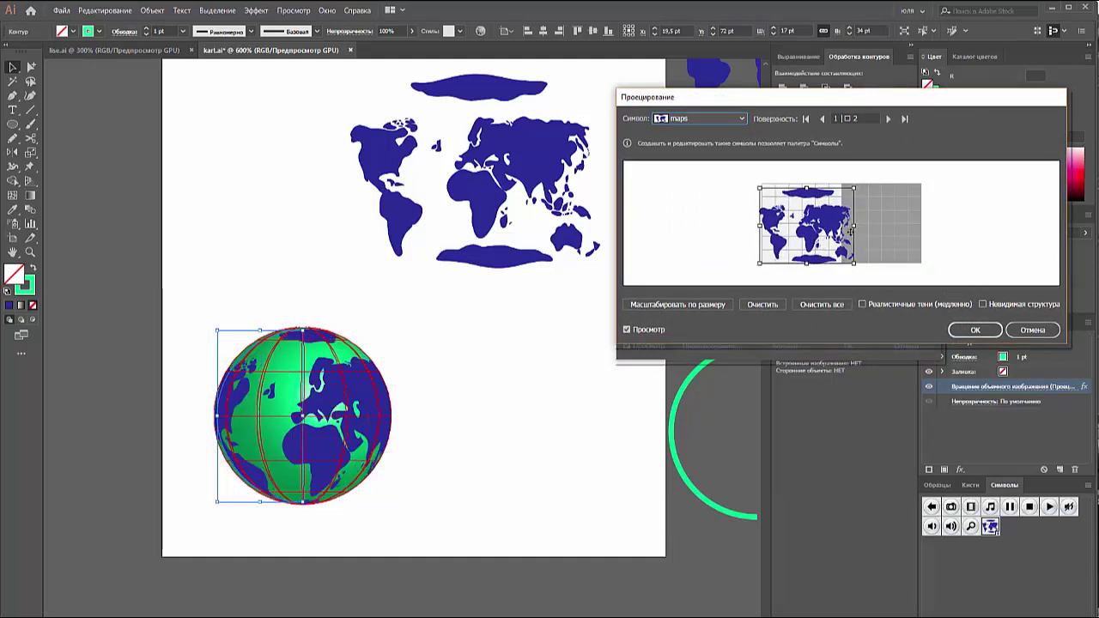
pyautogui.moveTo(836, 222); pyautogui.dragTo(843, 218)
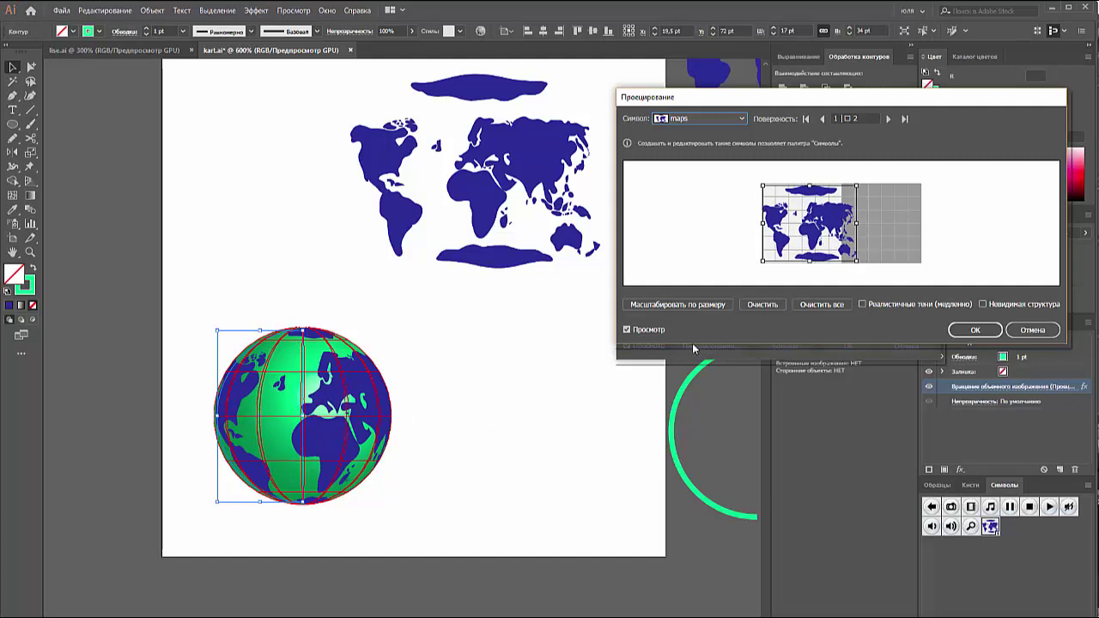
pyautogui.moveTo(763, 262); pyautogui.dragTo(760, 264)
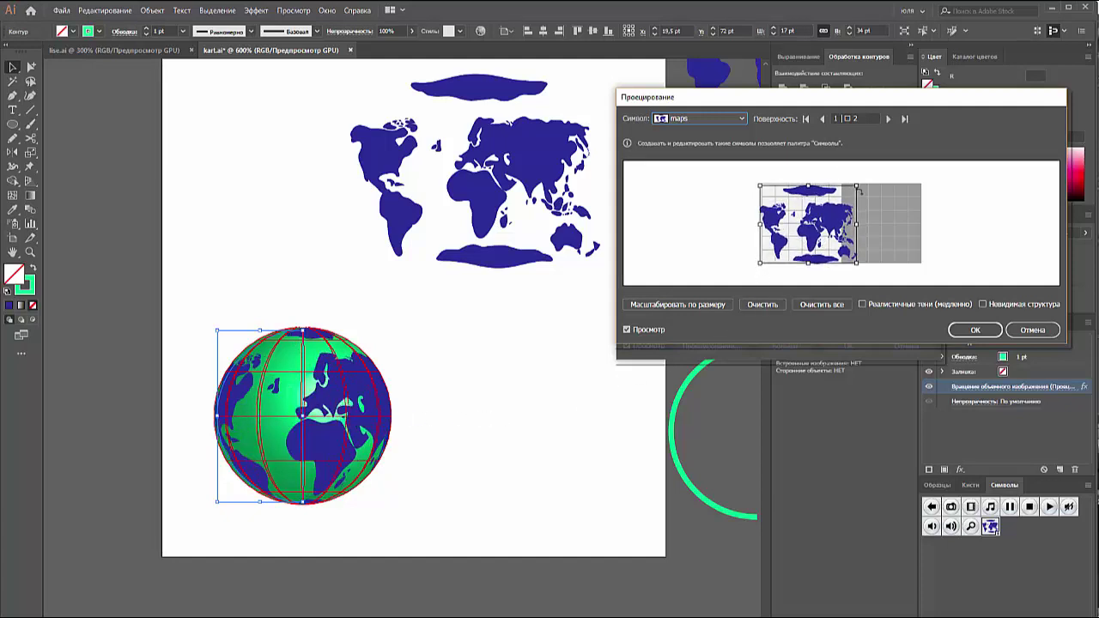
pyautogui.moveTo(857, 187); pyautogui.dragTo(860, 184)
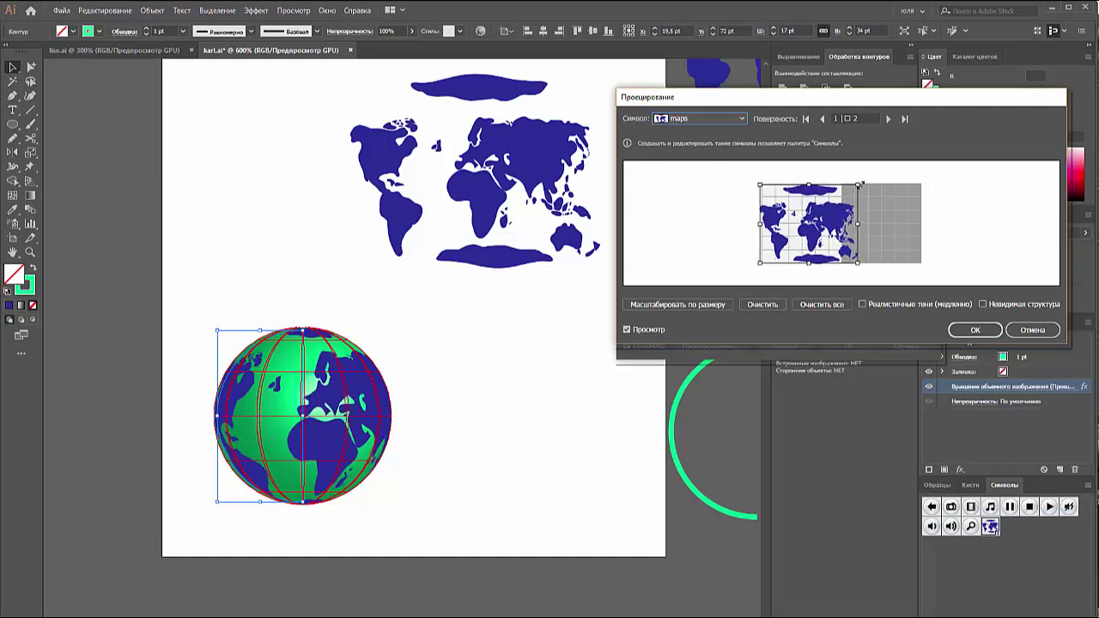
pyautogui.moveTo(822, 220); pyautogui.dragTo(820, 220)
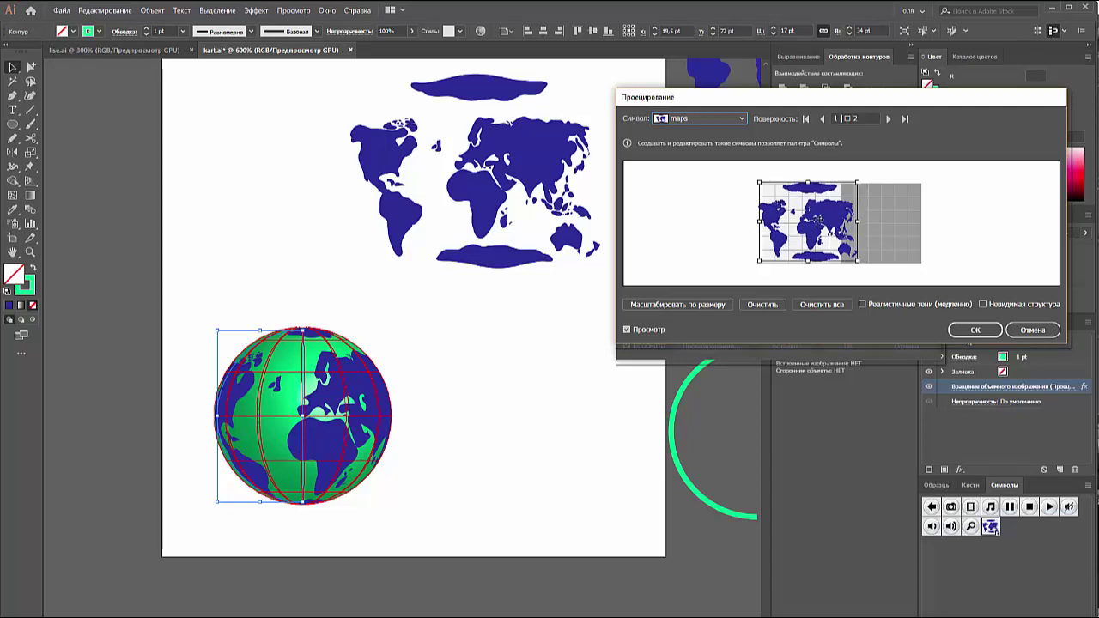
pyautogui.click(975, 330)
pyautogui.click(848, 346)
# Step: Alt-drag a copy of the globe to the right of the artboard
pyautogui.click(485, 426)
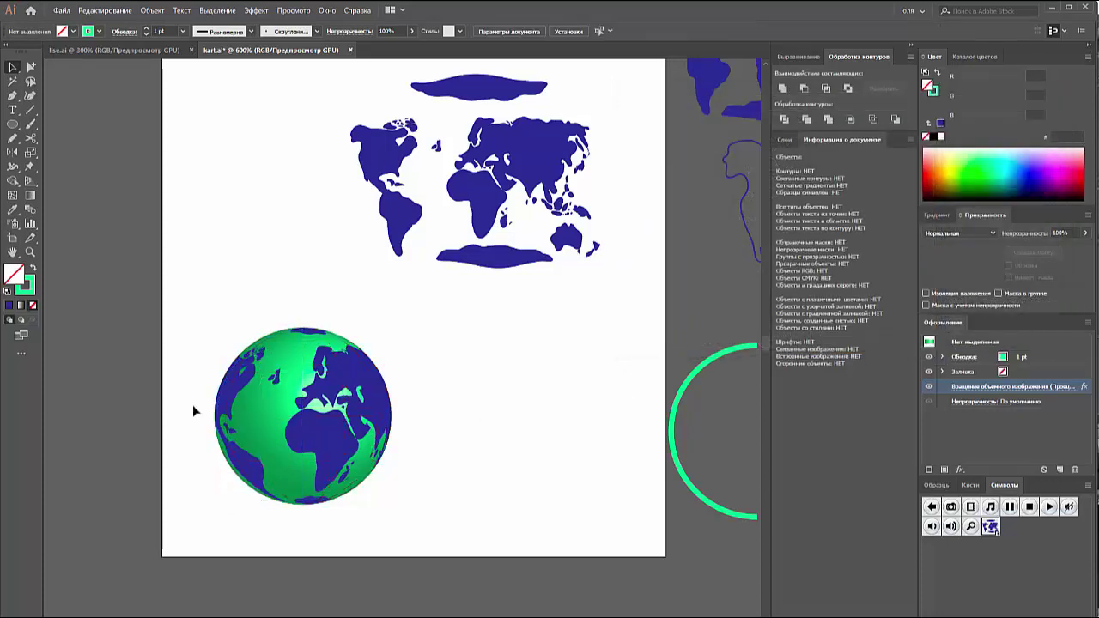
pyautogui.click(250, 409)
pyautogui.moveTo(250, 400)
pyautogui.mouseDown()
pyautogui.moveTo(550, 319)
pyautogui.moveTo(689, 246)
pyautogui.mouseUp()
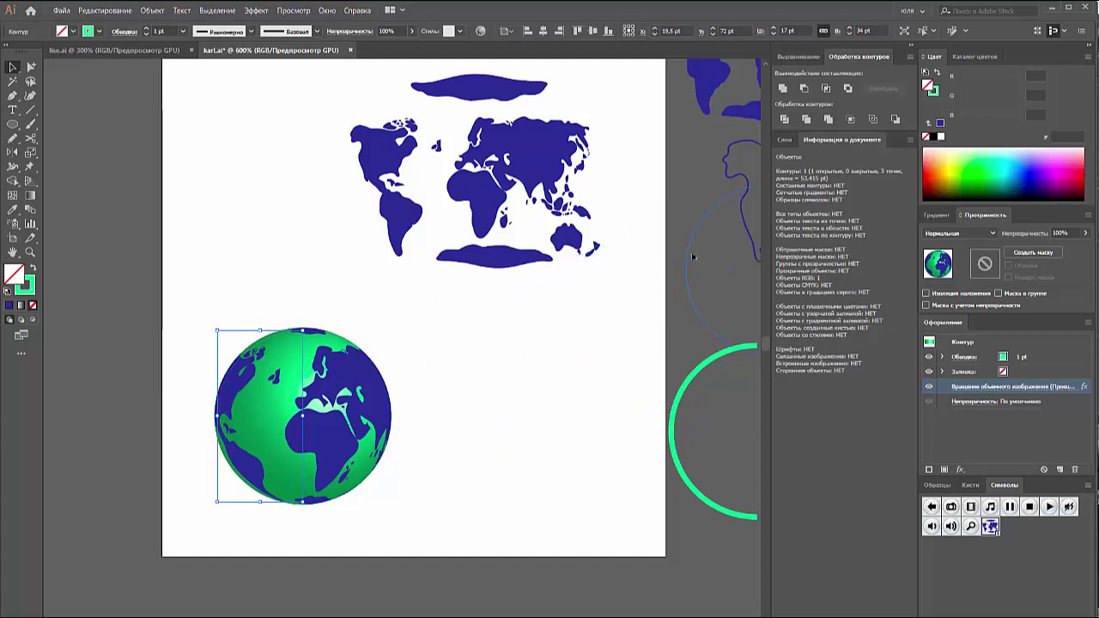
pyautogui.click(336, 410)
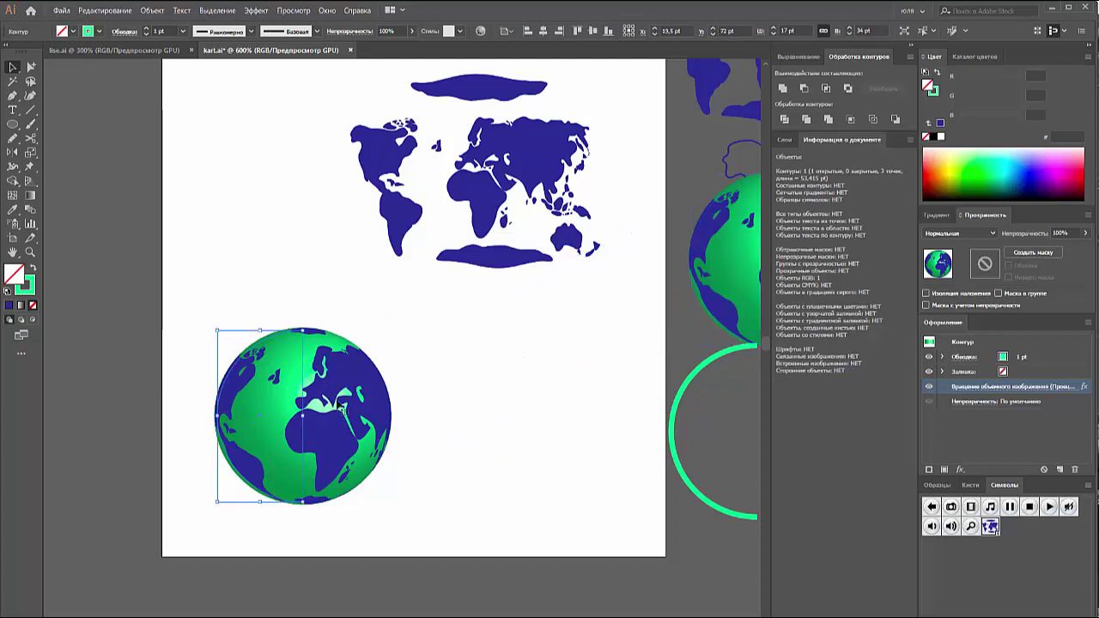